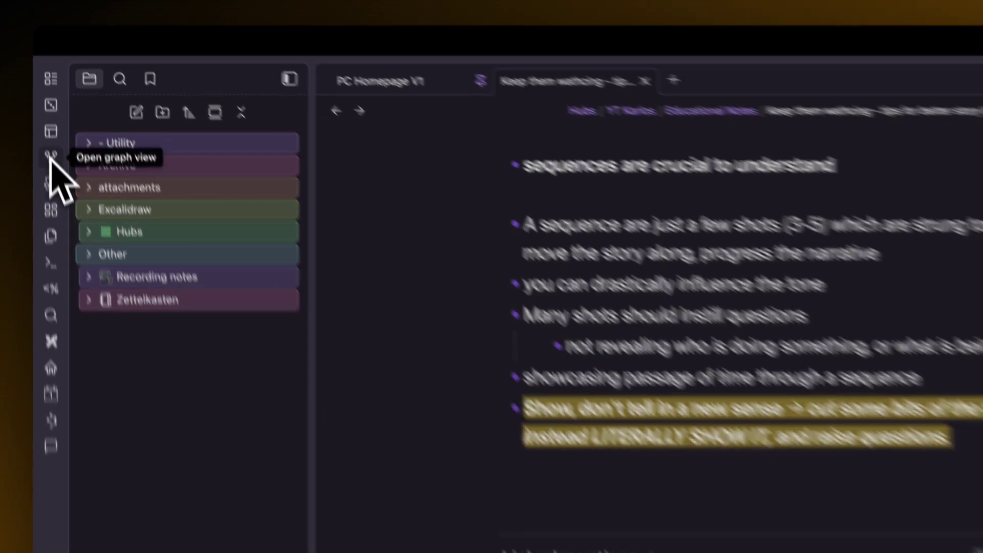
Show the vault's graph view in place of the open note.
left_click(51, 170)
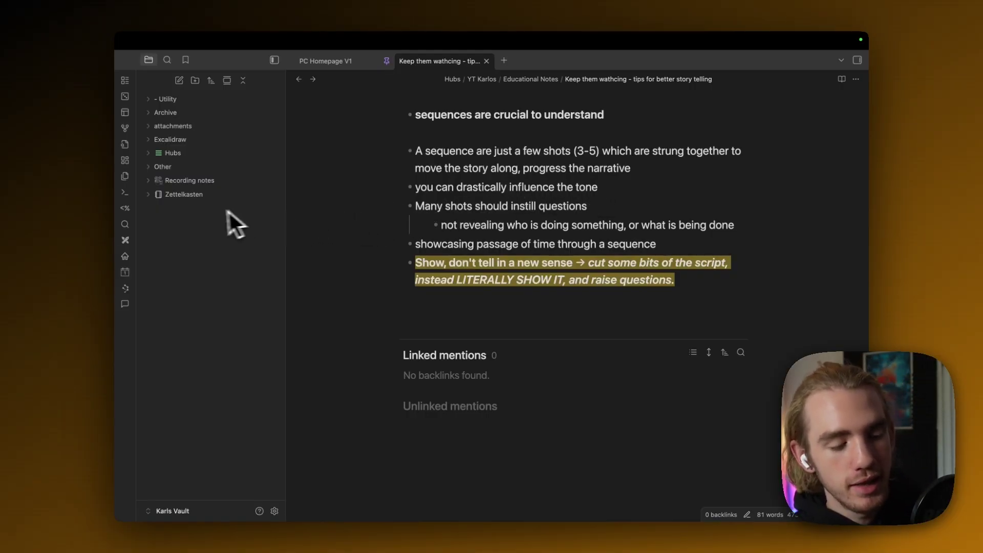
left_click(126, 128)
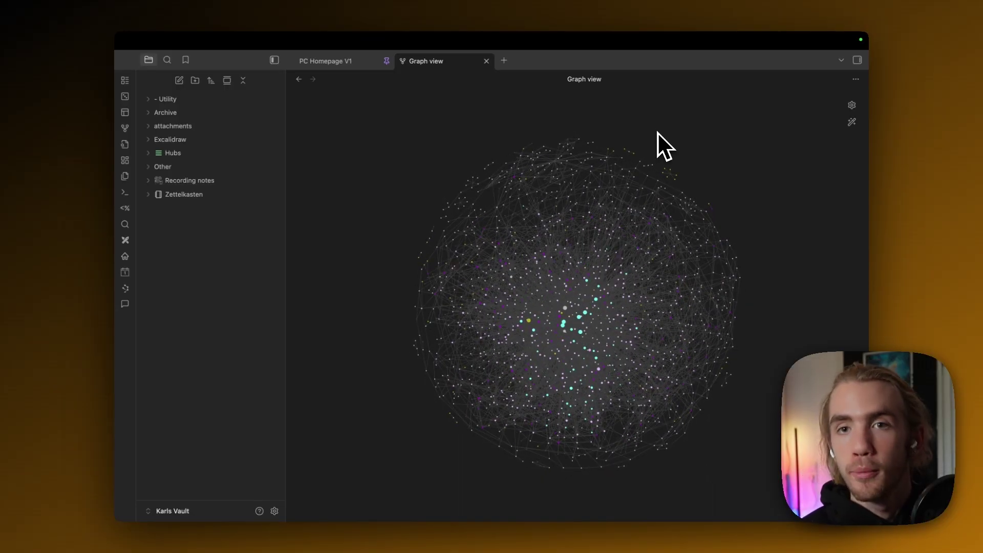
Search the community plugins for 'style setting', then install and enable Style Settings.
left_click(275, 512)
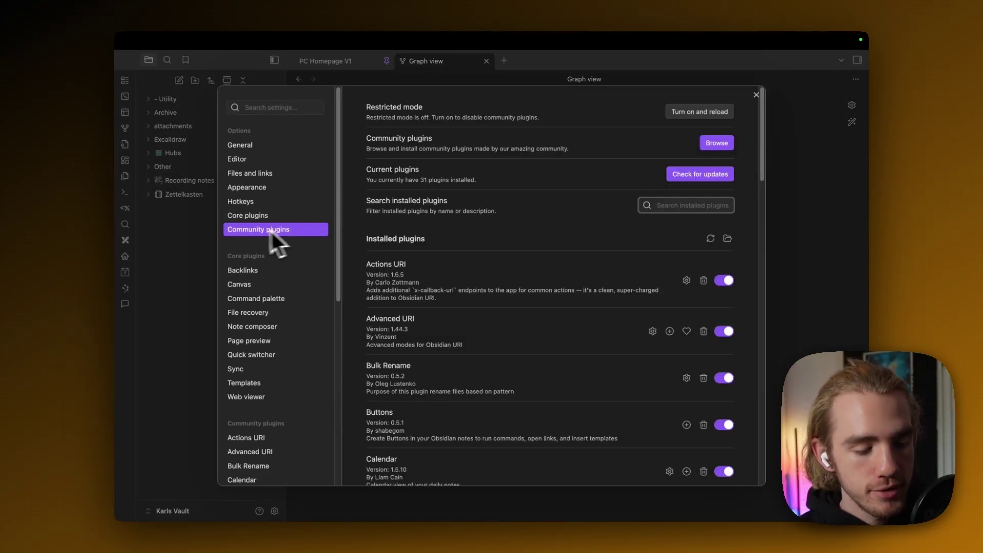
left_click(716, 144)
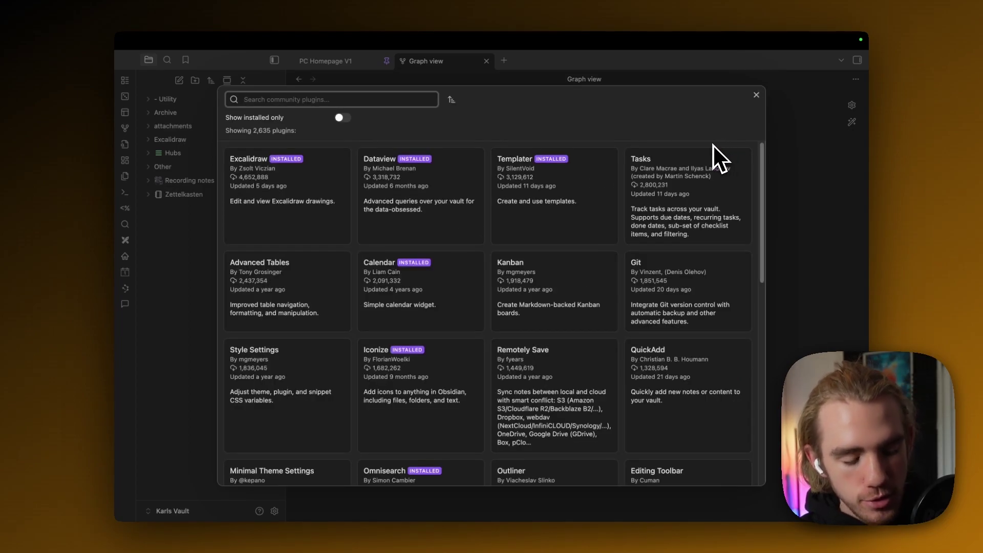
type("style setting")
left_click(284, 179)
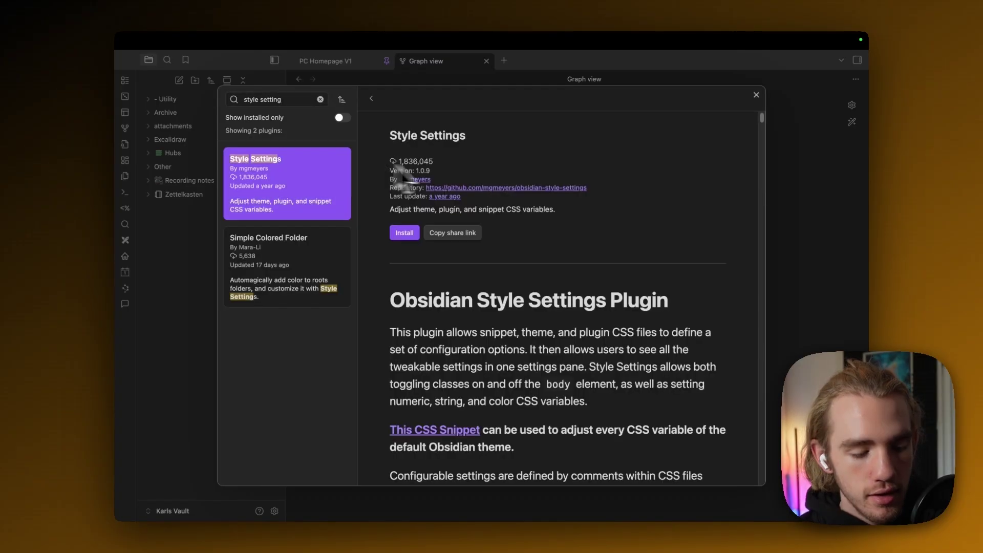
left_click(404, 233)
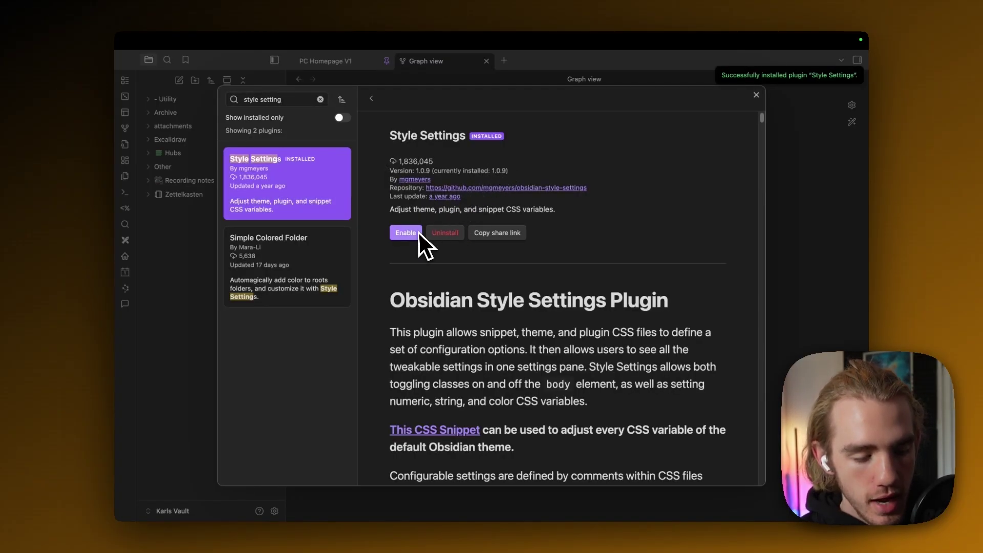
left_click(406, 233)
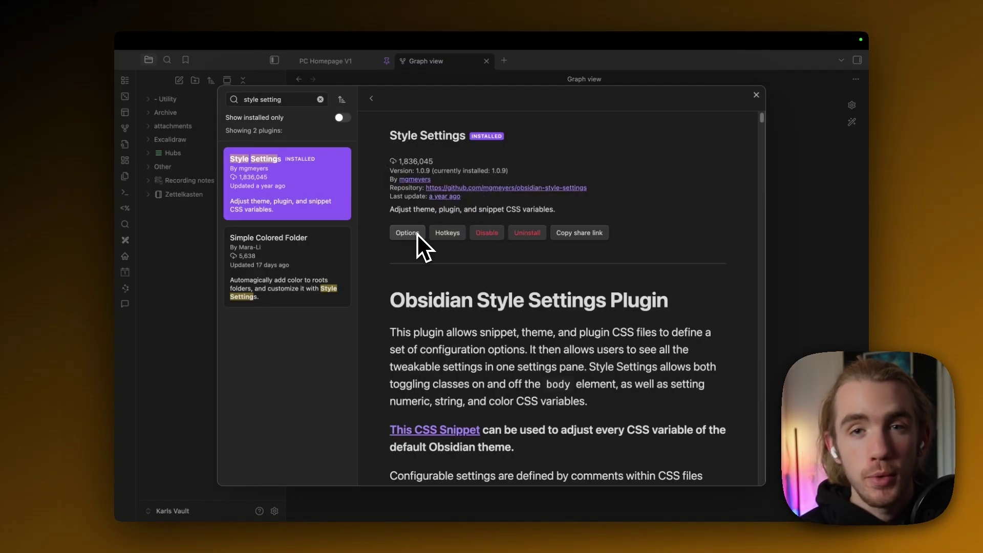
key("Escape")
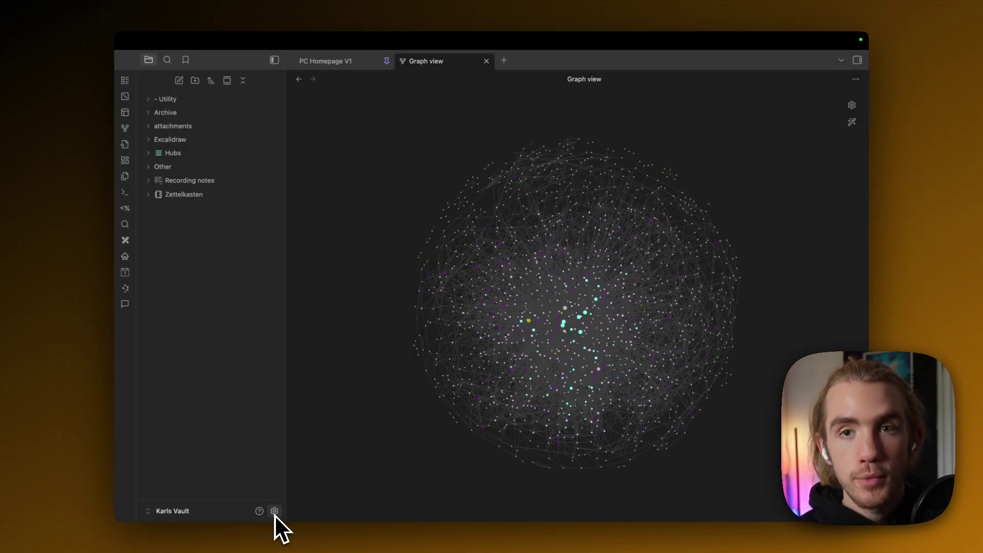
In Appearance settings, reveal the empty CSS snippets folder in Finder.
left_click(275, 511)
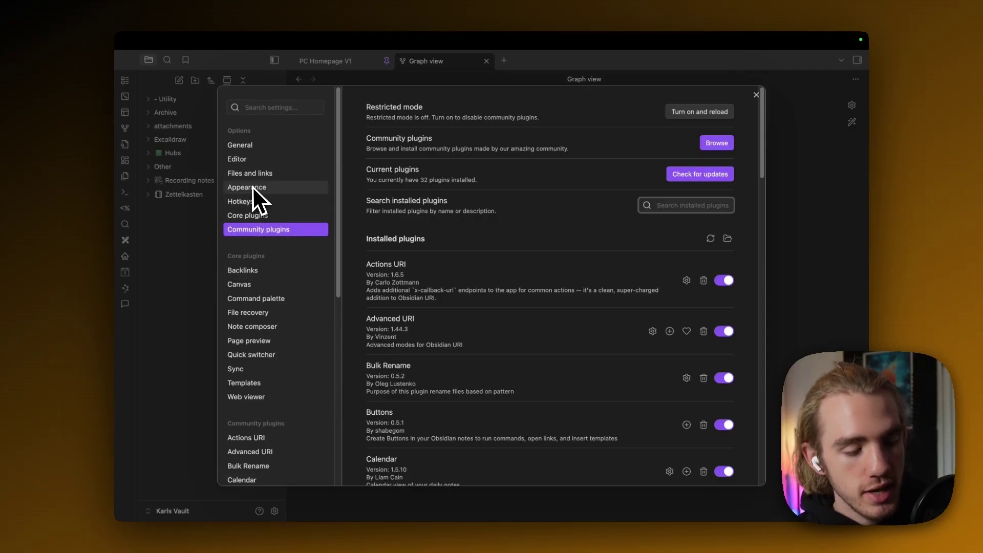
left_click(284, 190)
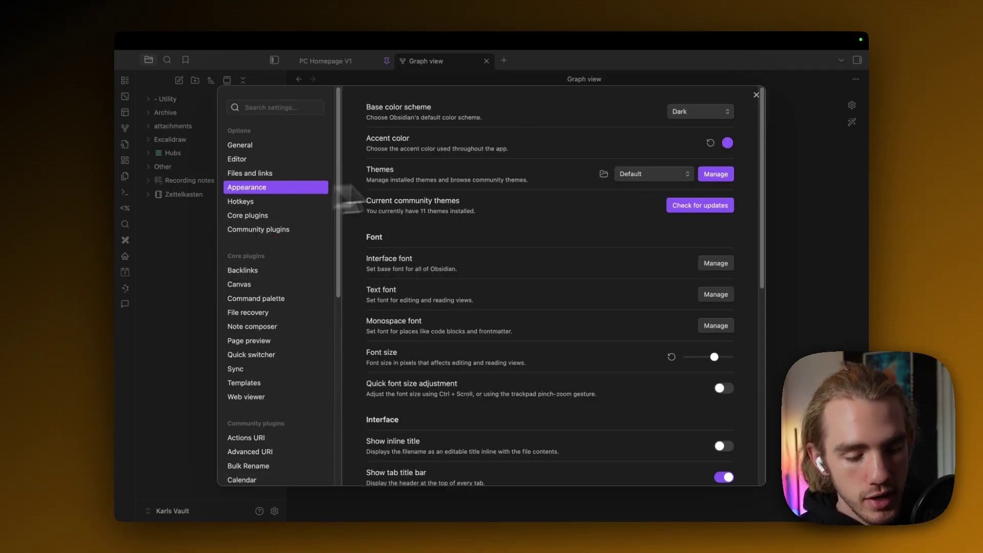
scroll(588, 327, "down", 5)
scroll(578, 338, "down", 3)
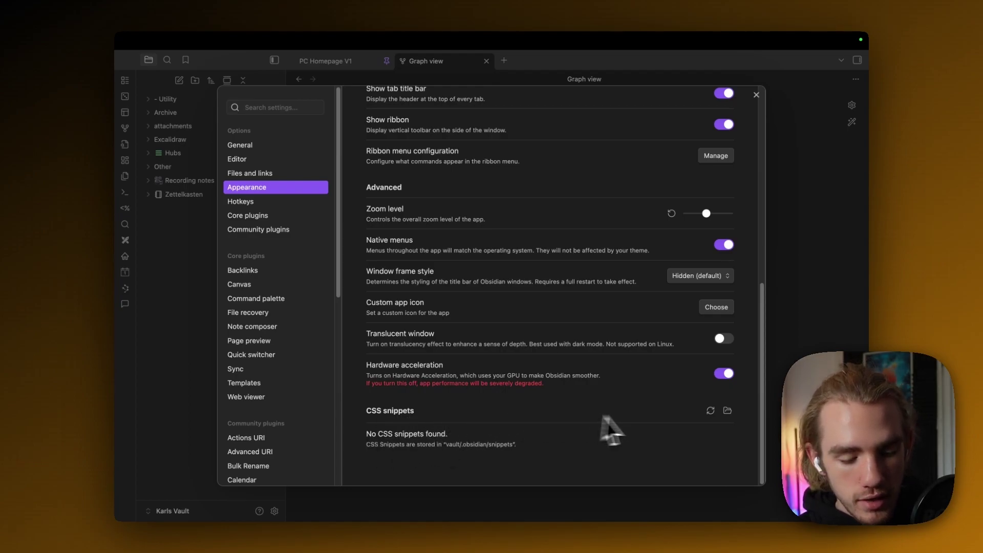
left_click(728, 411)
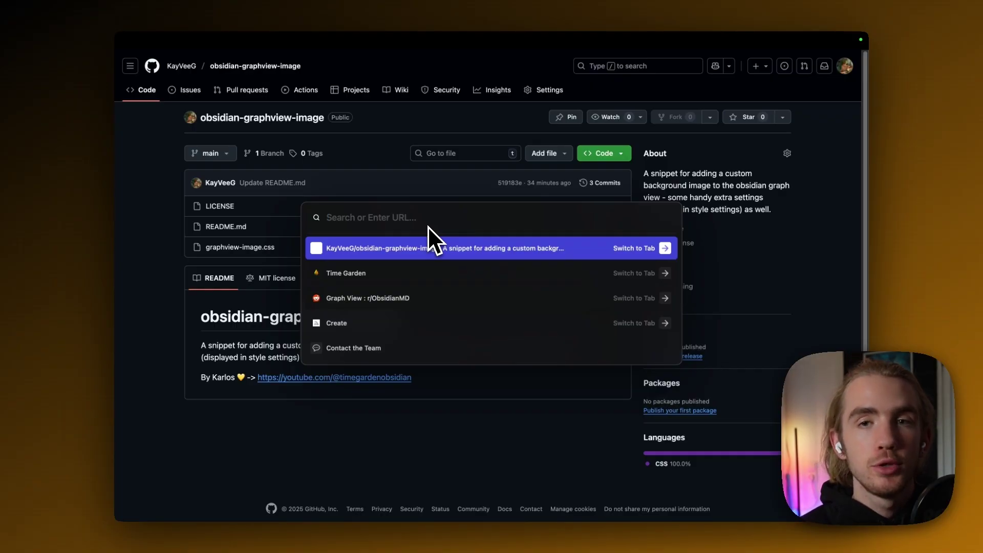
Load the pasted obsidian-graphview-image repository URL, then switch to the Time Garden product tab.
type("https://github.com/kayveeg/obsidian-graphview-image/main")
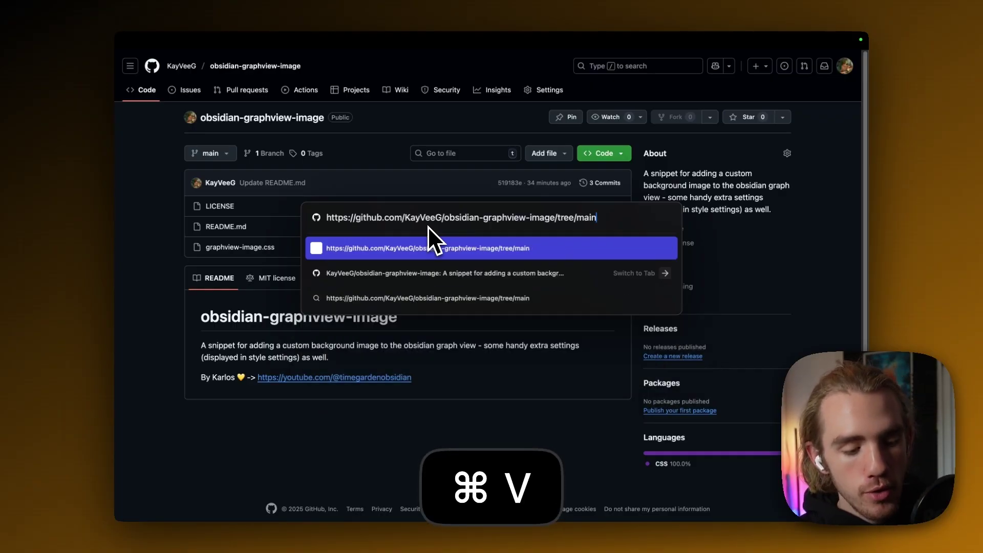
key("Return")
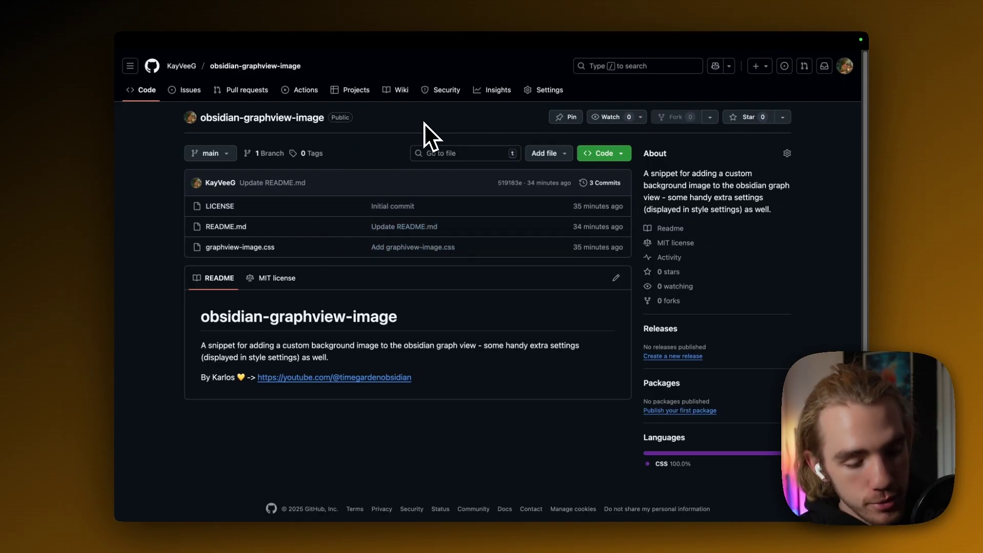
key("ctrl+Tab")
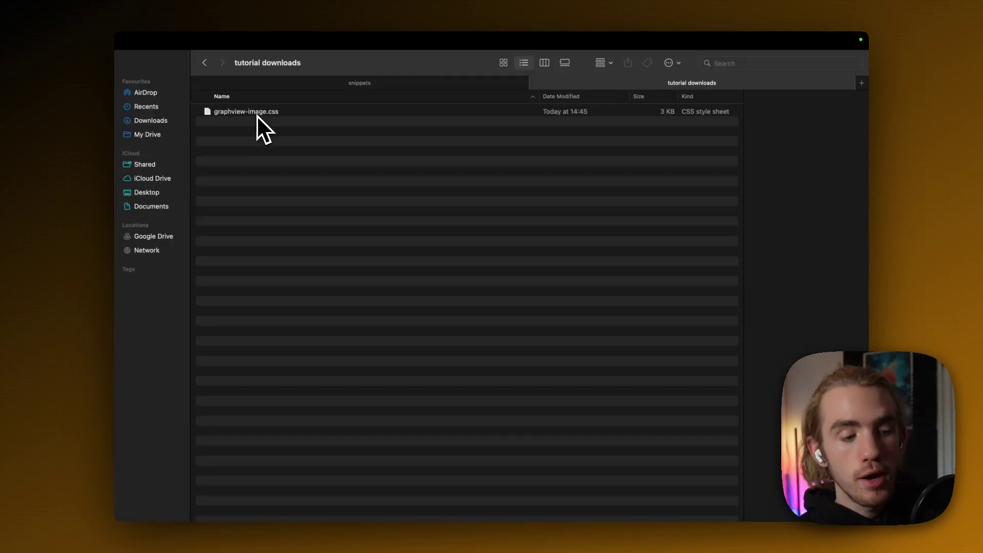
Move graphview-image.css from the tutorial downloads into the snippets folder, confirming the move from iCloud Drive.
left_click(245, 114)
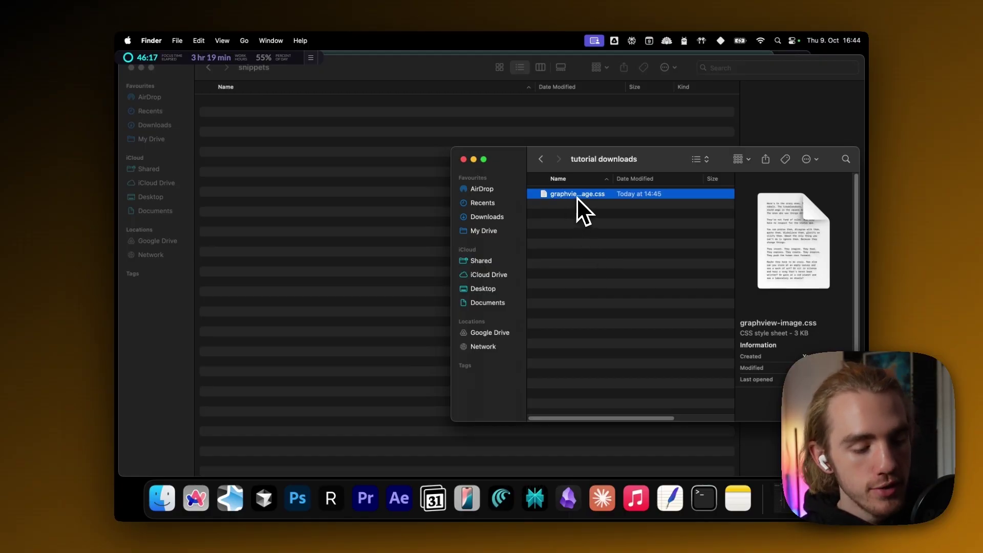
left_click_drag(576, 197, 315, 145)
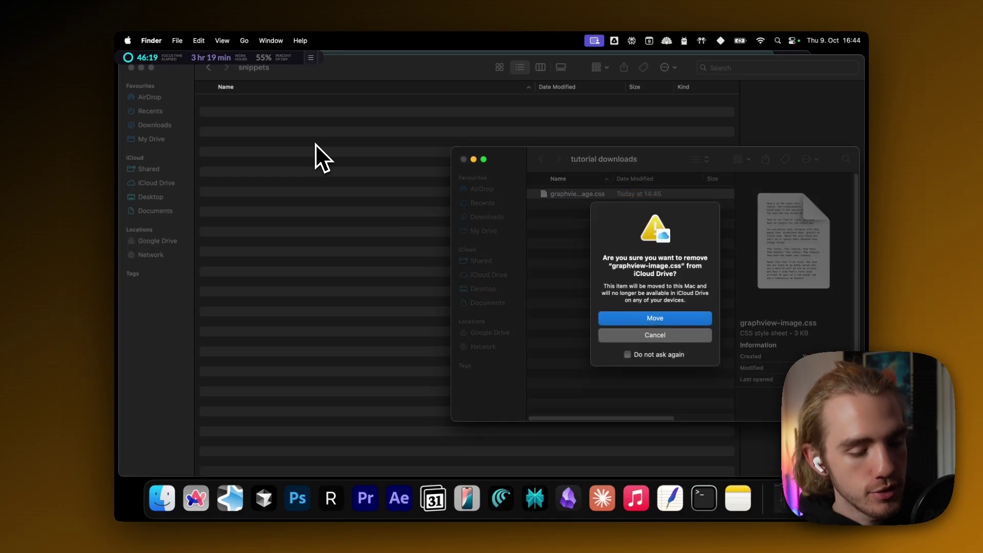
left_click(612, 318)
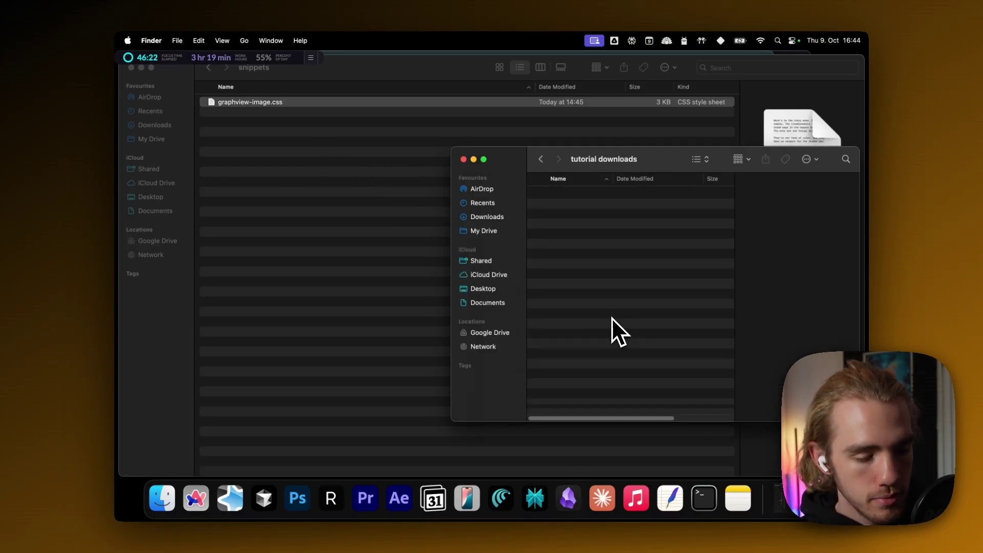
left_click(270, 104)
key("super+Tab")
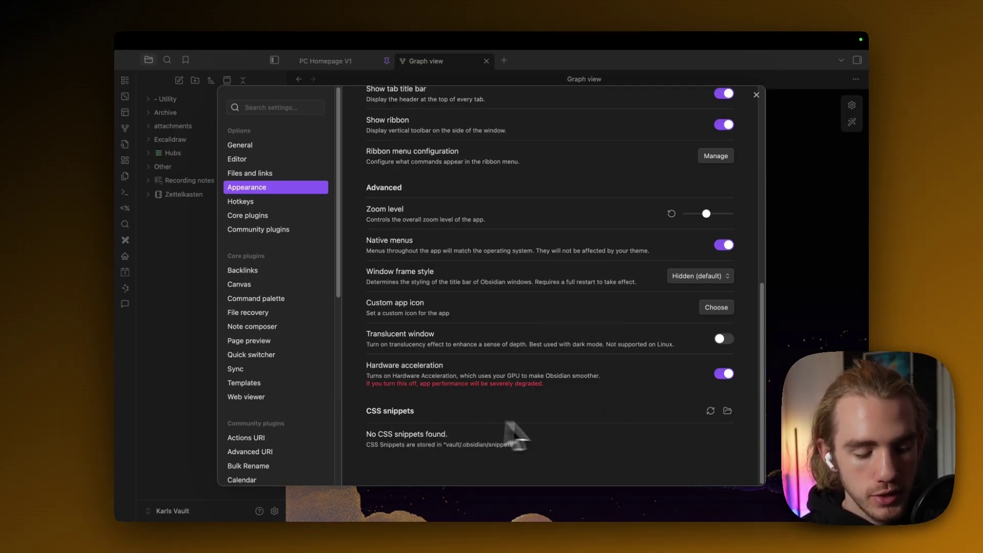
Reload the CSS snippets so graphview-image applies, then view the cloudy background behind the graph.
left_click(711, 411)
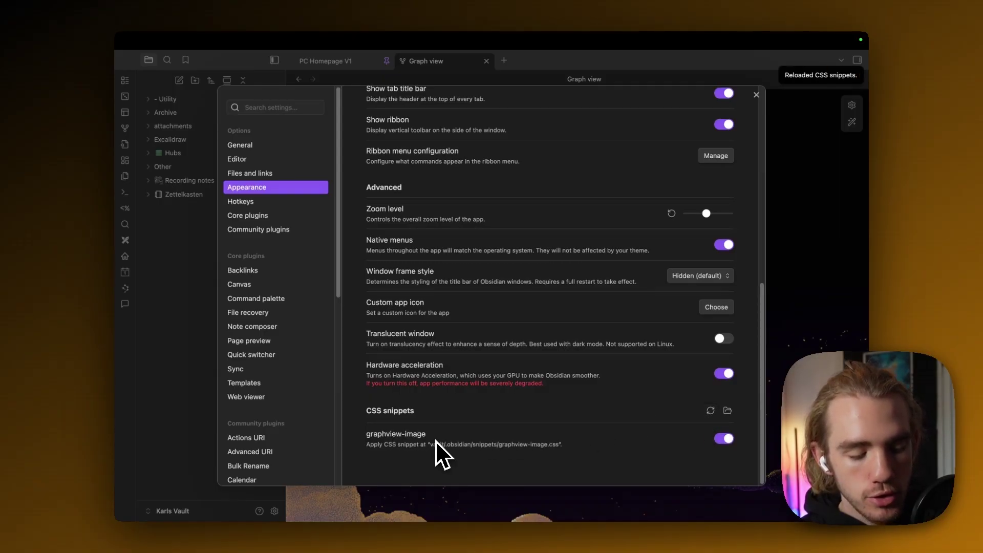
left_click(757, 95)
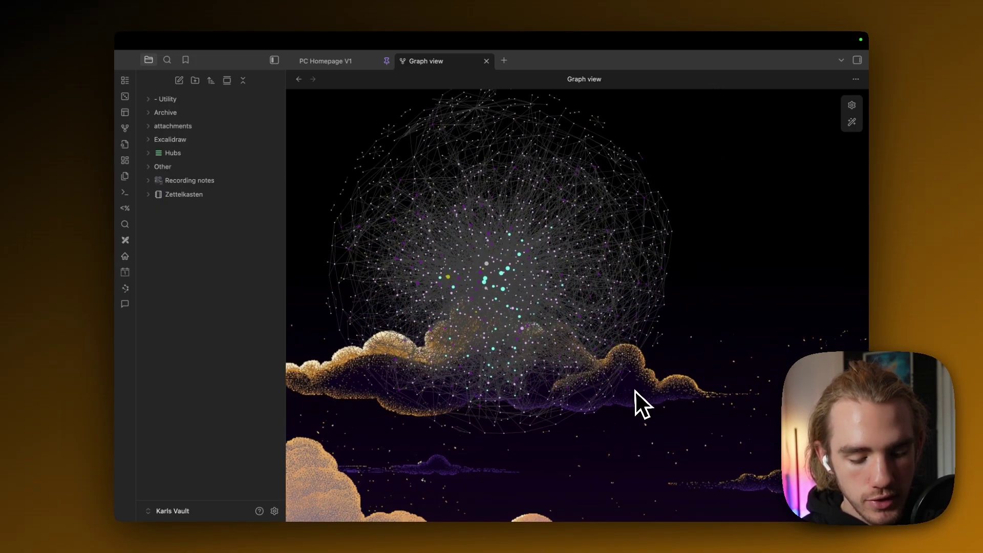
scroll(615, 395, "down", 5)
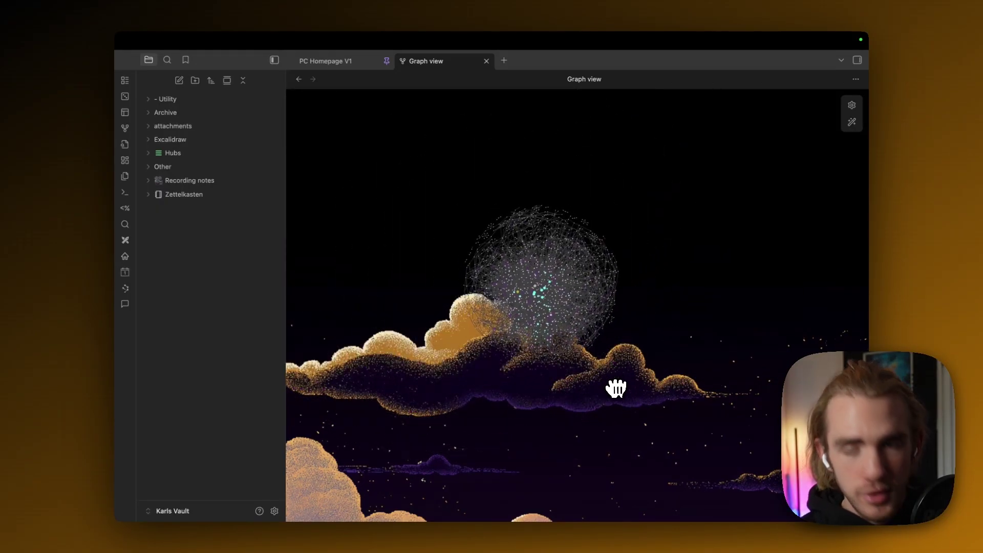
scroll(581, 410, "up", 5)
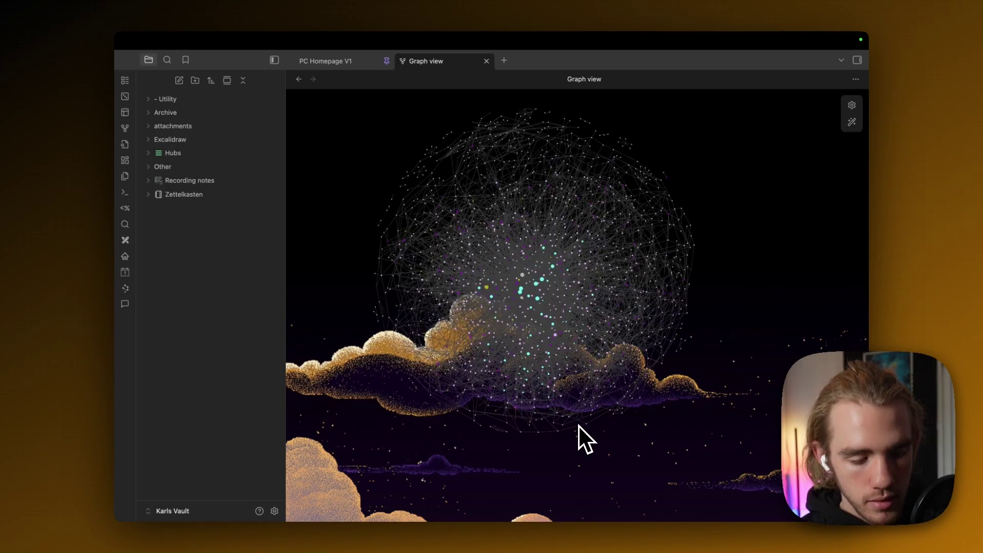
Open the Style Settings page and expand the Graph View Background section.
left_click(274, 511)
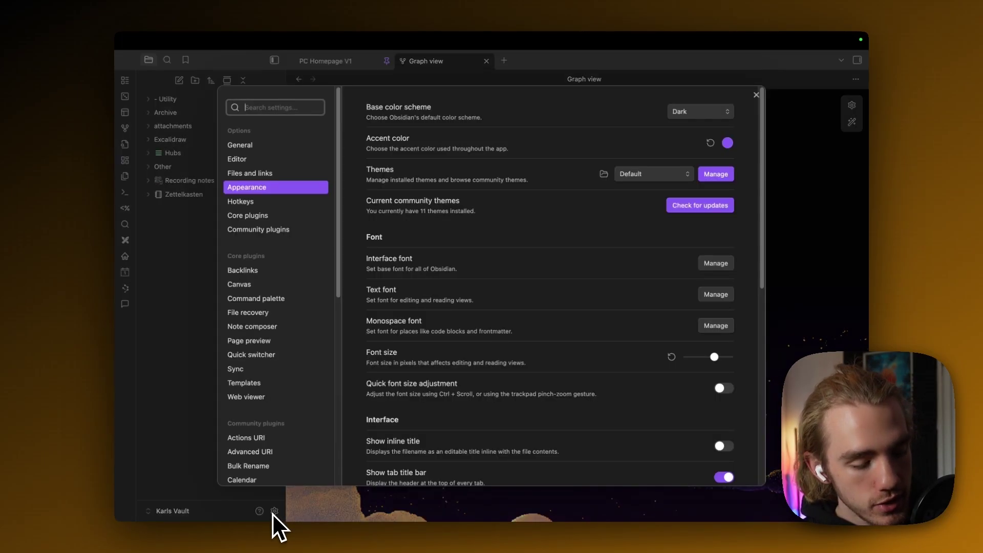
scroll(276, 365, "down", 12)
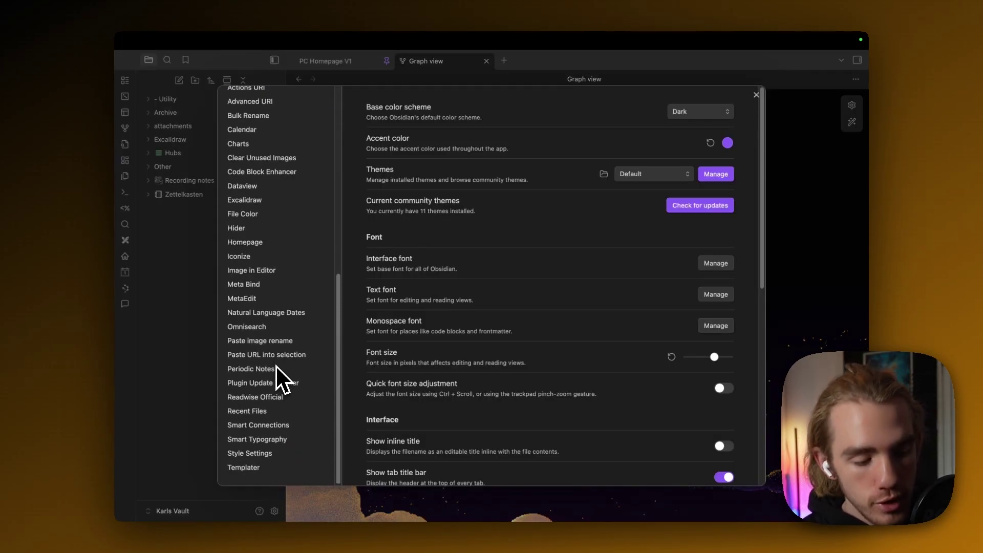
left_click(263, 454)
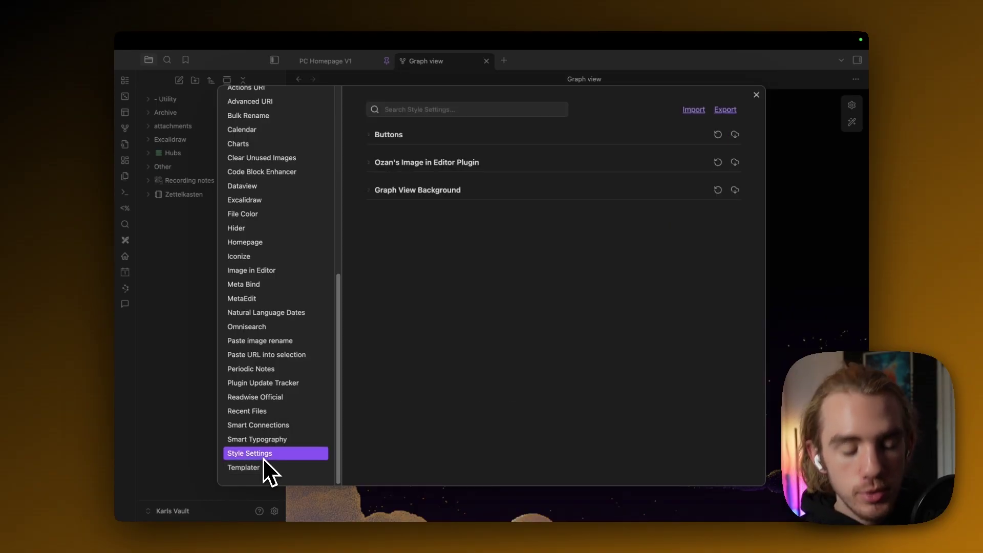
left_click(391, 194)
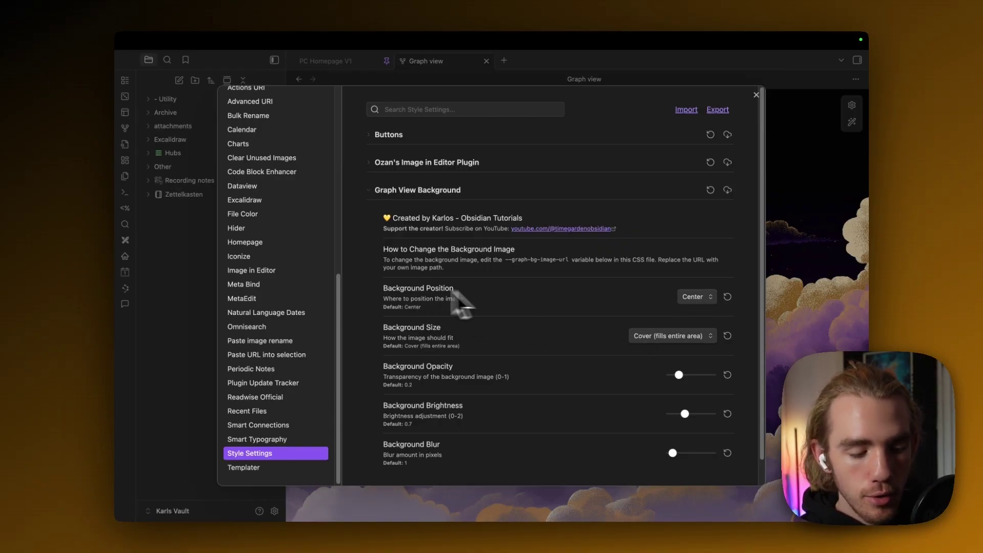
Try Top background position and contain size, then revert to Center and cover.
left_click(702, 300)
left_click(700, 310)
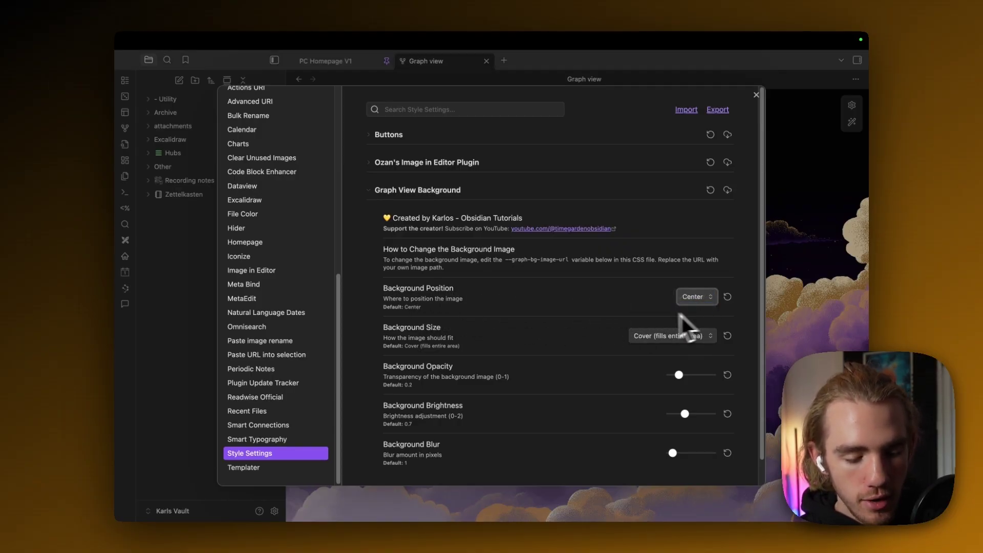
left_click(705, 302)
left_click(696, 290)
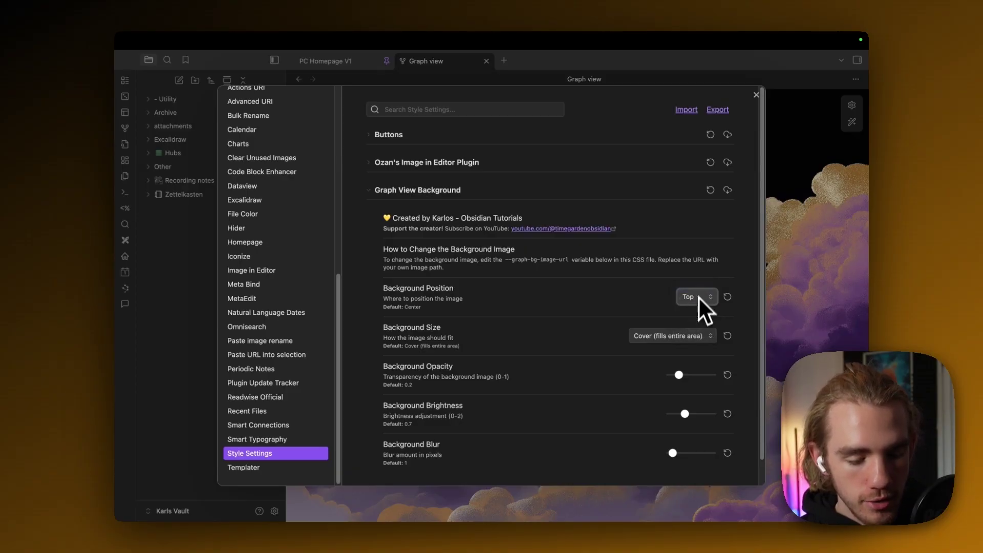
left_click(661, 336)
left_click(663, 345)
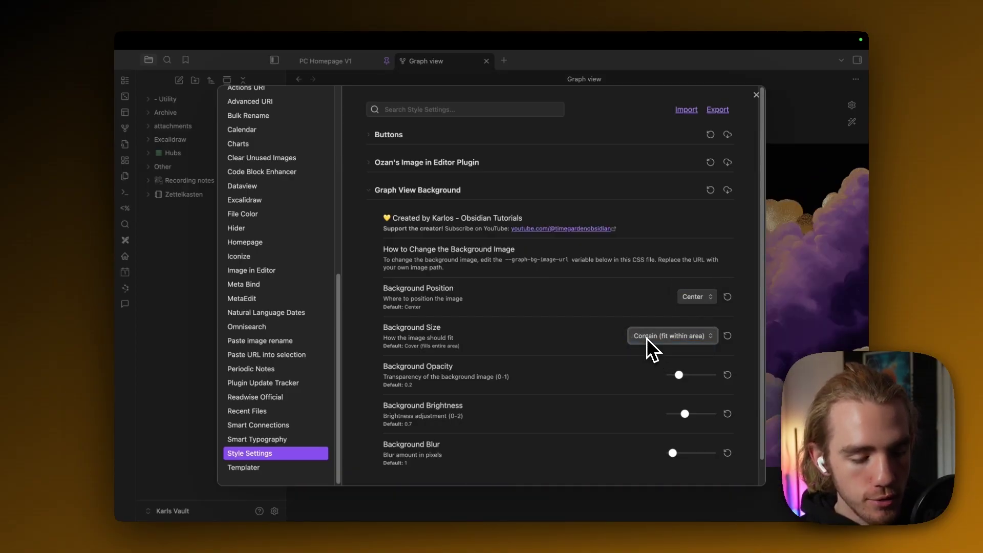
left_click(666, 336)
left_click(660, 326)
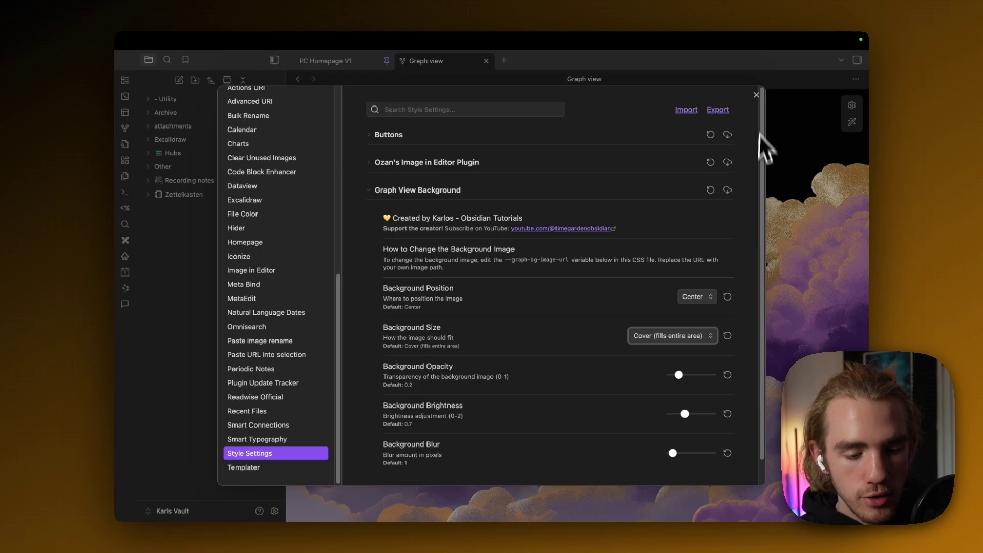
Close settings and hide then restore the file list to preview the background.
left_click(756, 96)
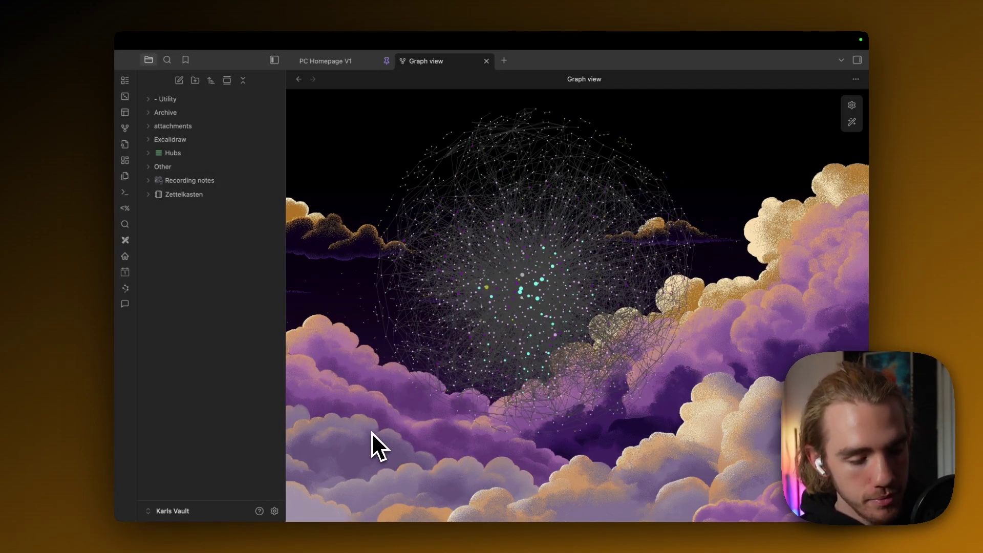
left_click(276, 62)
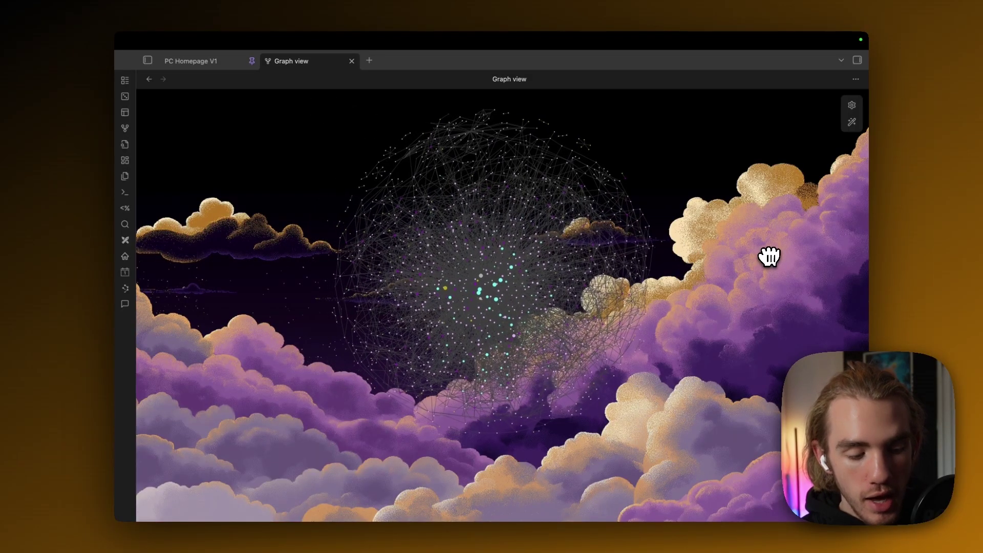
left_click(149, 63)
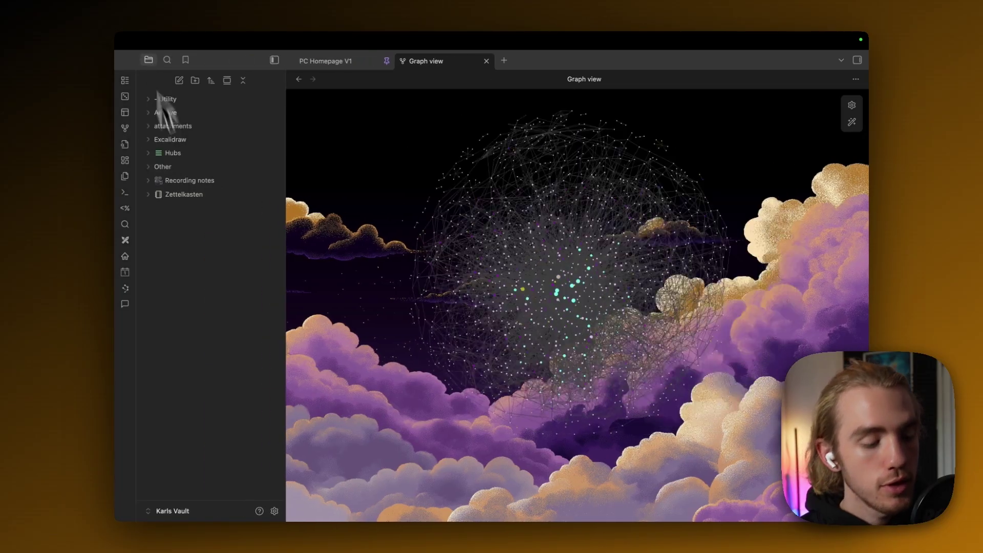
Raise the graph background opacity to 0.30 and preview the result.
left_click(274, 511)
left_click(424, 194)
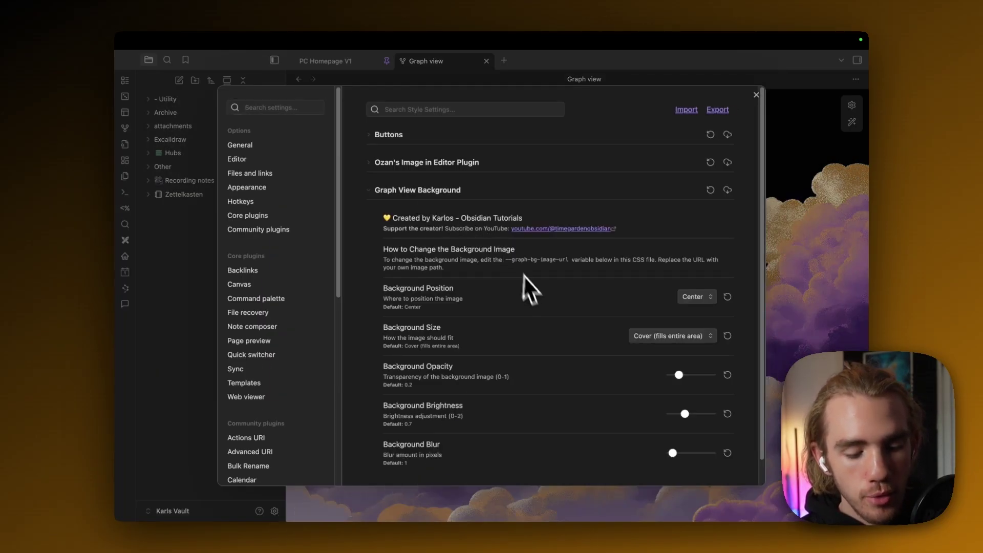
scroll(523, 275, "down", 1)
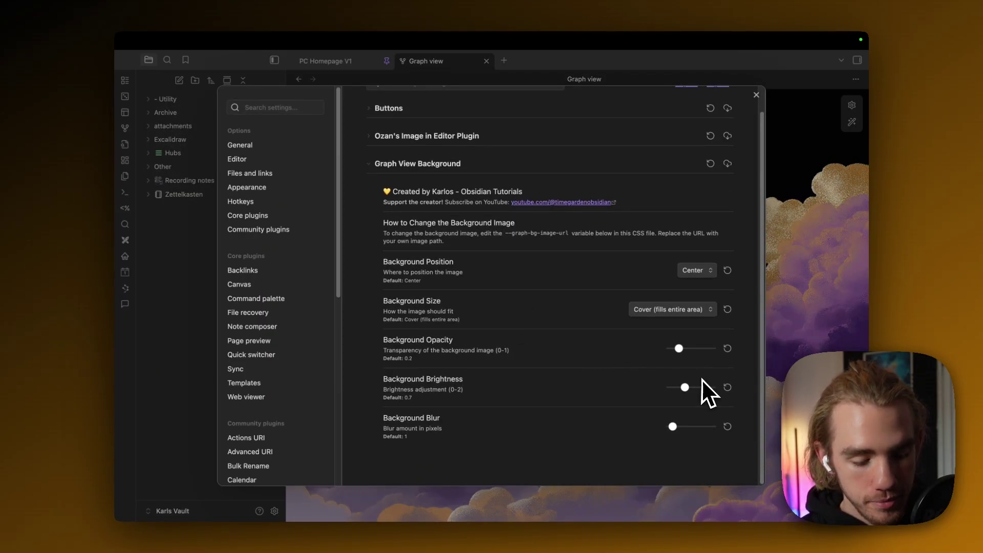
mouse_move(679, 348)
left_mouse_down()
mouse_move(690, 349)
mouse_move(681, 351)
left_mouse_up()
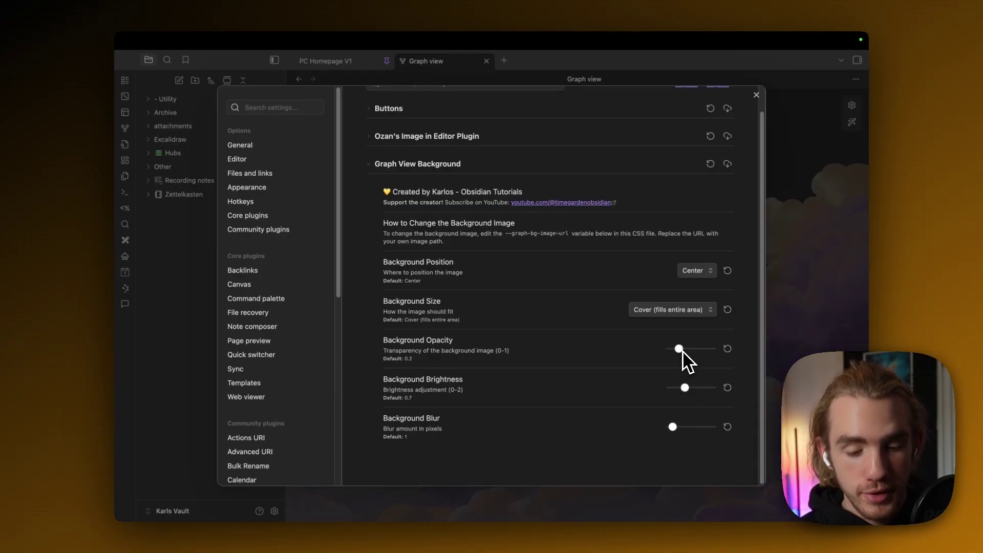
mouse_move(682, 353)
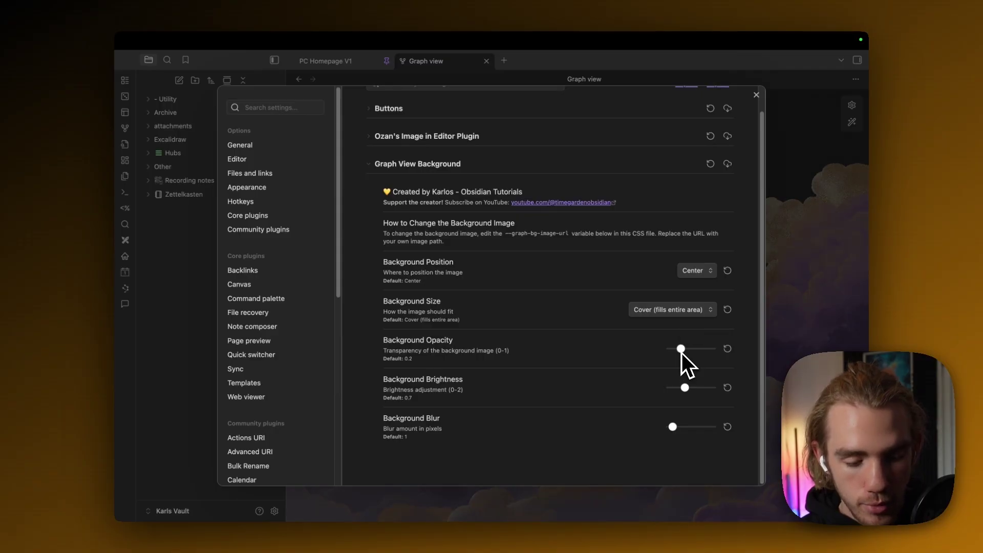
left_click(755, 96)
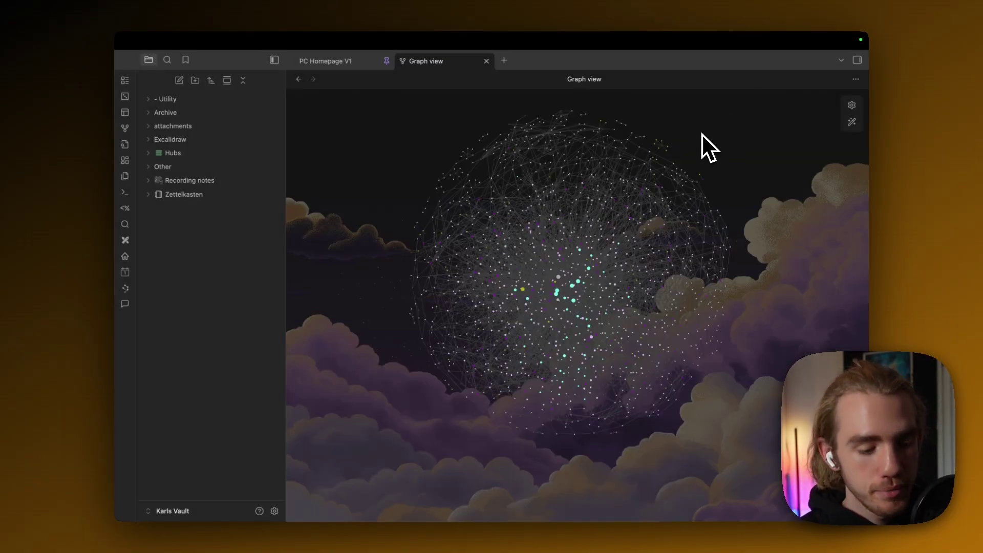
Set background opacity to full, brightness to minimum and blur to about 13 pixels.
key("super+comma")
left_click(713, 349)
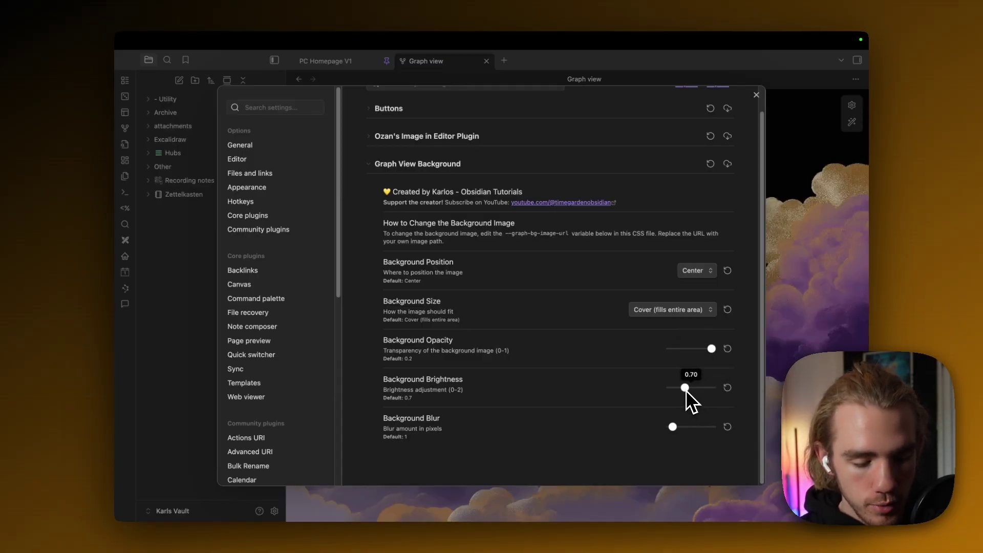
left_click_drag(687, 389, 674, 389)
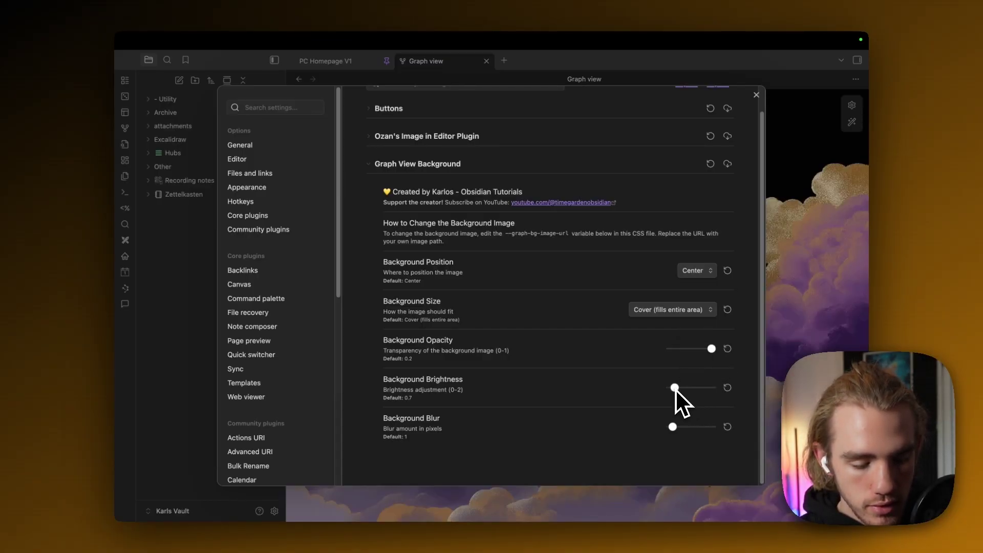
left_click_drag(674, 426, 697, 427)
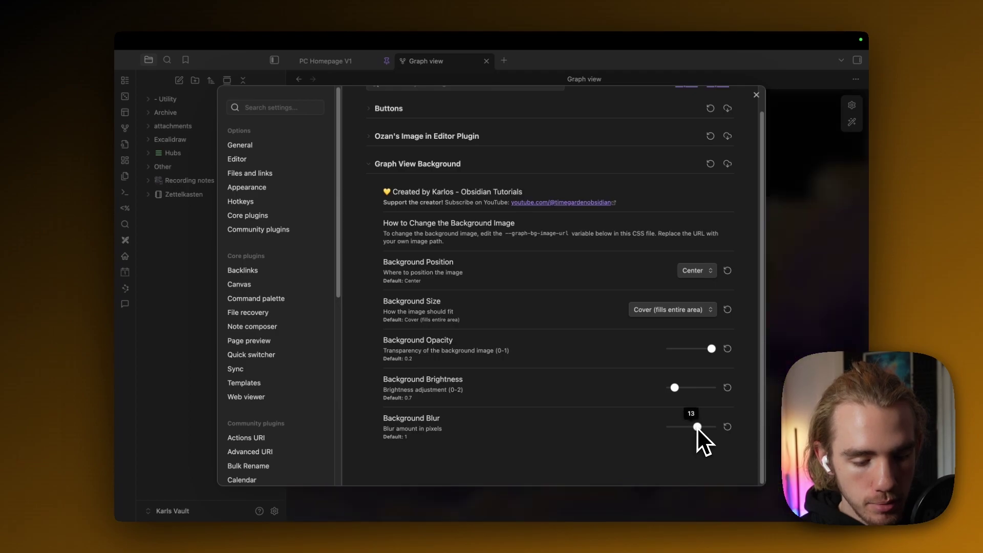
key("Escape")
left_click_drag(775, 169, 768, 177)
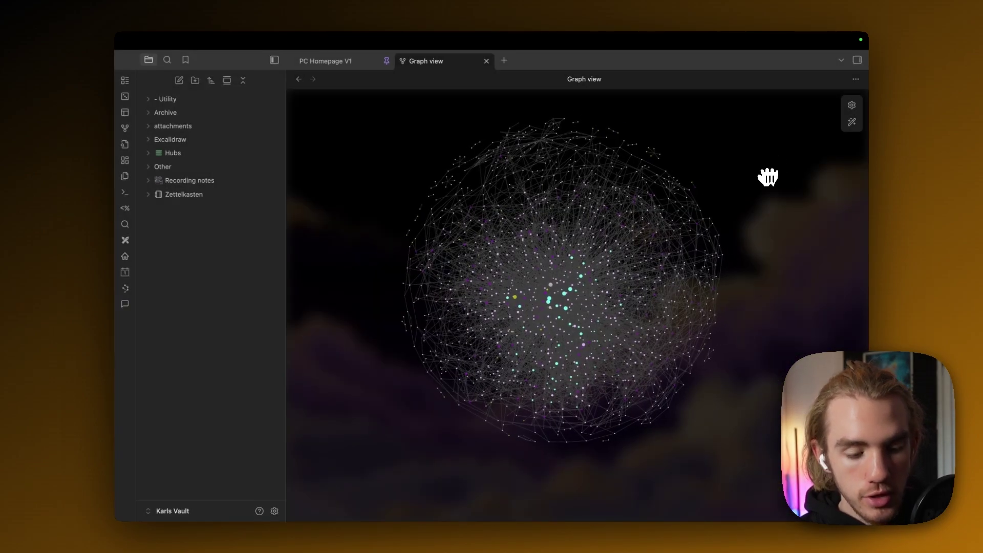
Raise the background brightness back up and reset the blur to its default.
left_click(275, 511)
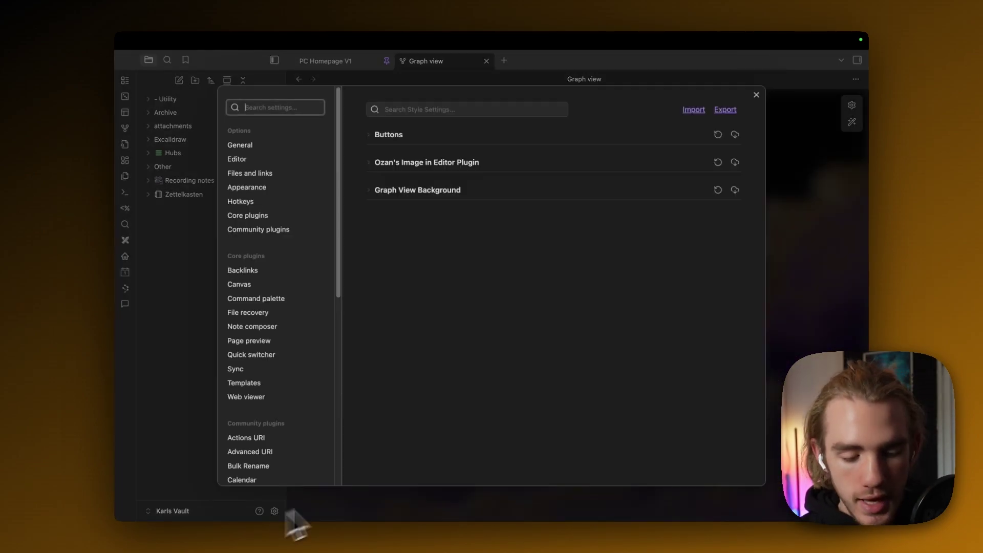
left_click(425, 193)
scroll(645, 370, "down", 1)
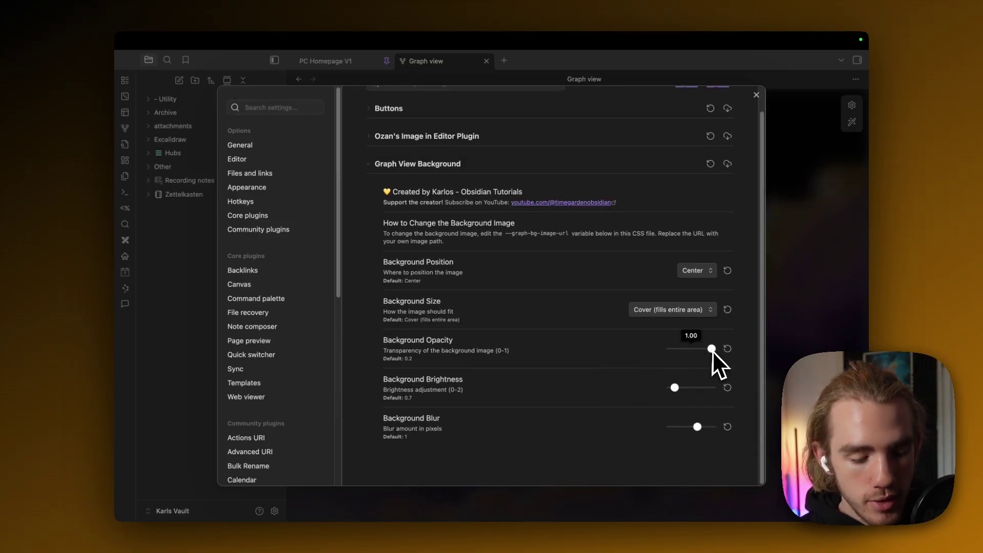
mouse_move(680, 389)
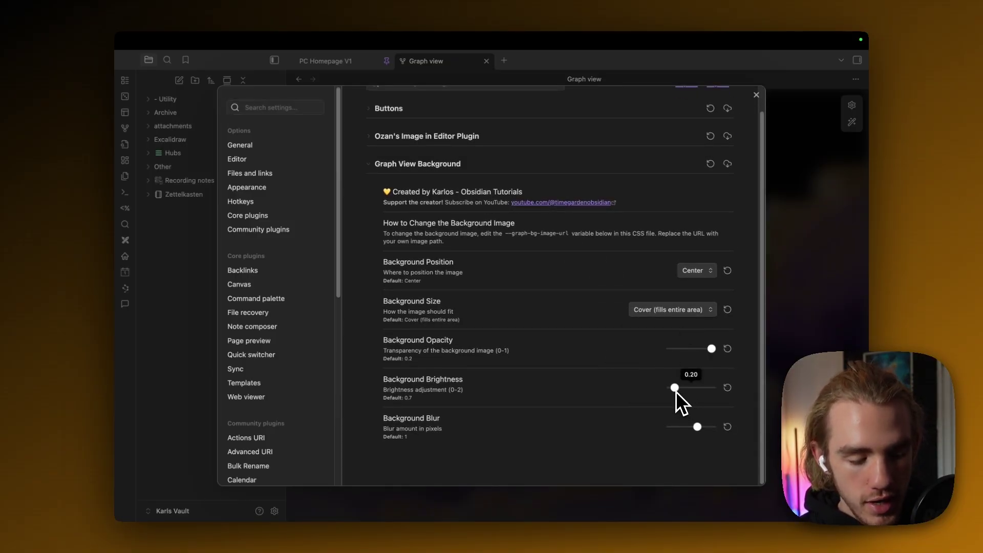
mouse_move(676, 389)
left_mouse_down()
mouse_move(700, 391)
mouse_move(685, 388)
left_mouse_up()
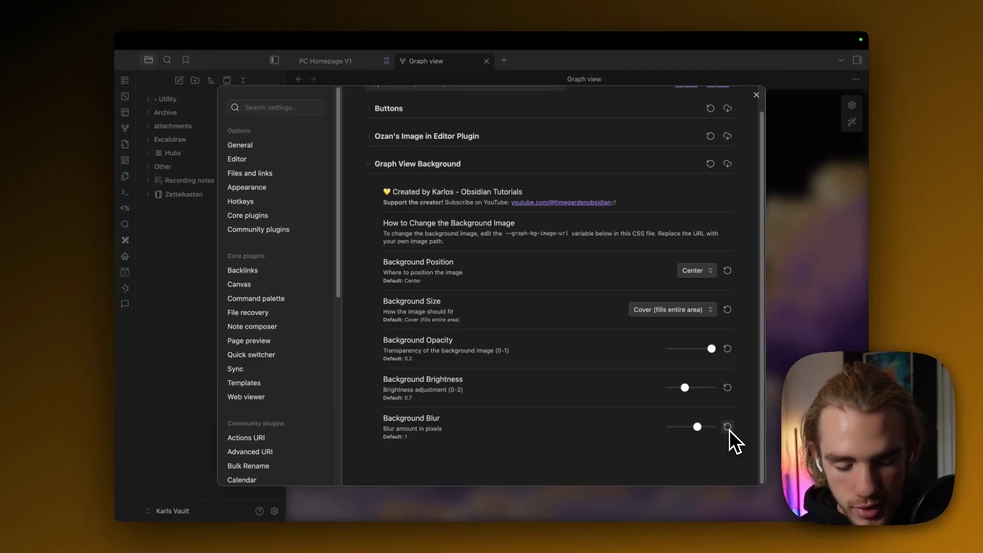
left_click(728, 427)
left_click(756, 96)
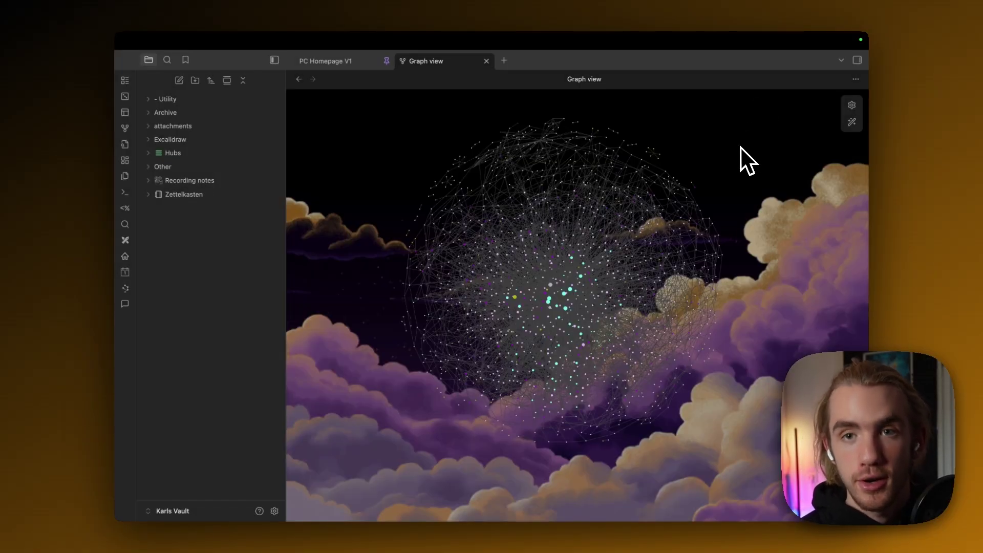
In Appearance settings, toggle the graphview-image snippet off and back on.
left_click(275, 511)
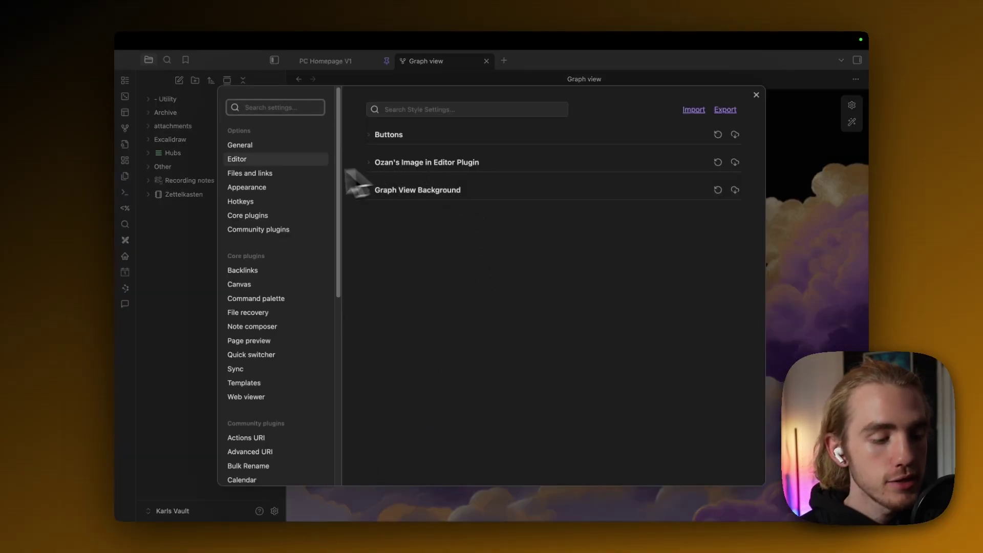
left_click(276, 188)
scroll(586, 287, "down", 10)
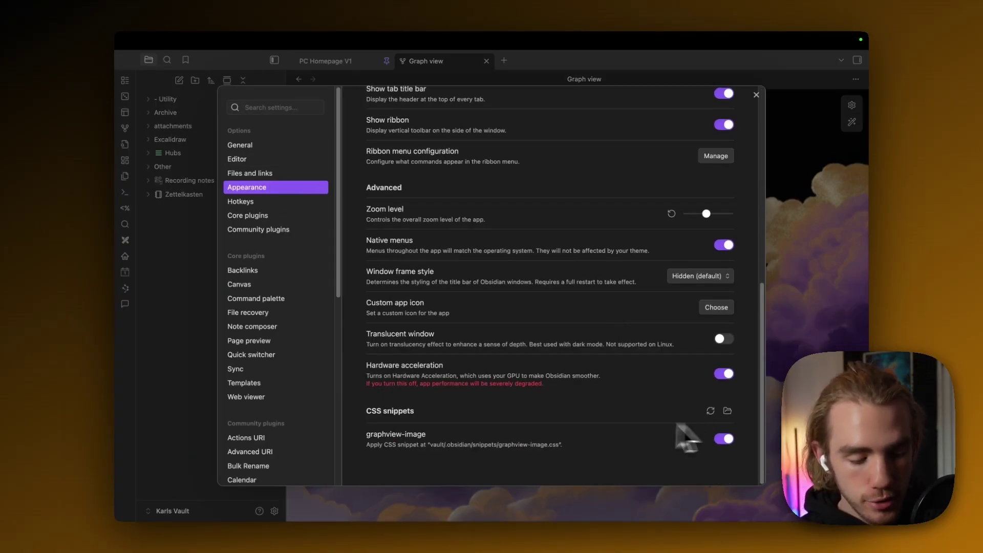
left_click(724, 440)
left_click(724, 439)
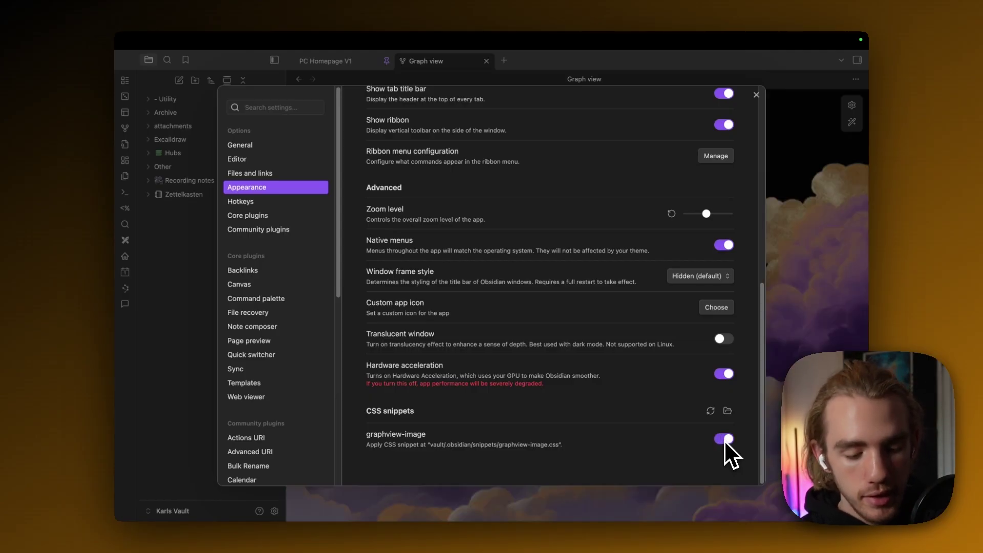
Reveal the snippets folder and bring up the Open With menu for graphview-image.css.
left_click(727, 410)
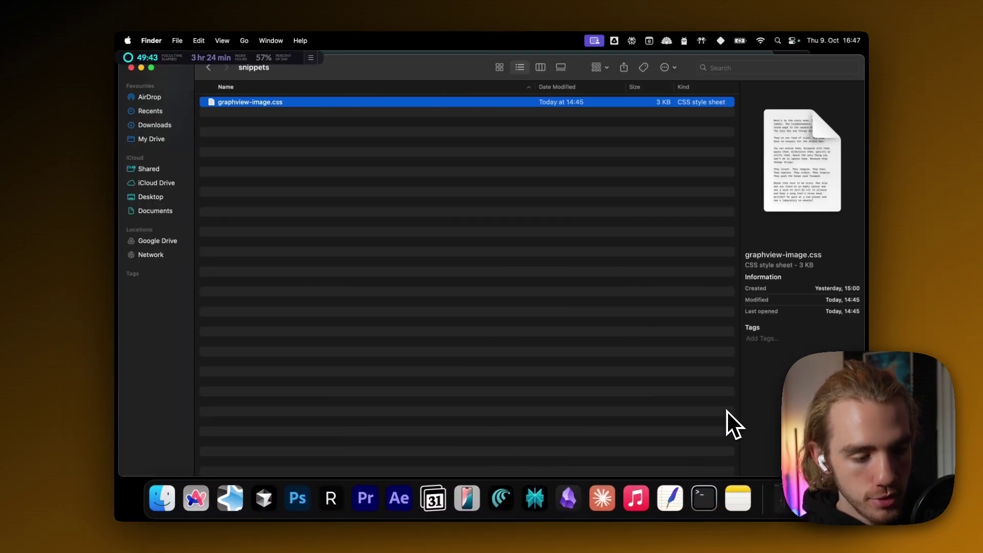
right_click(252, 103)
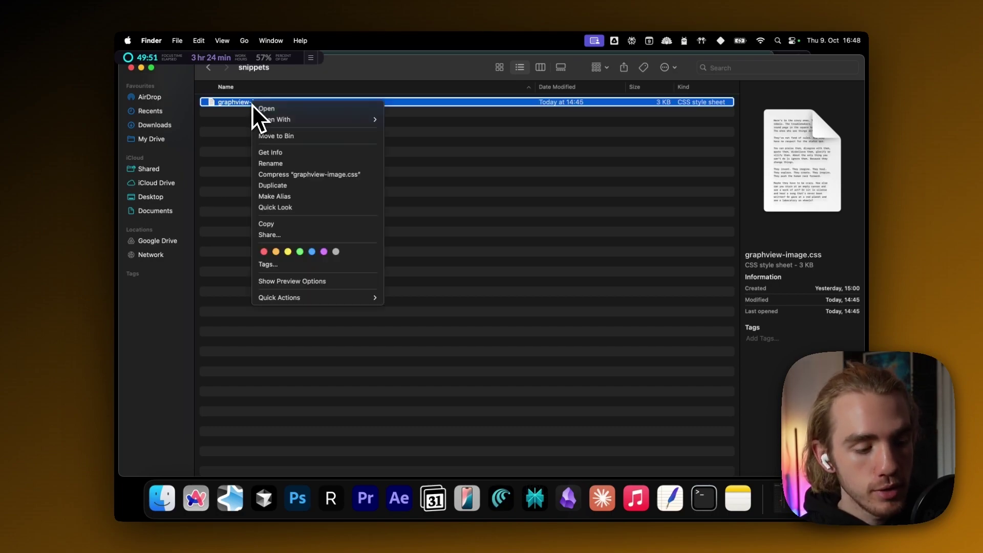
mouse_move(263, 118)
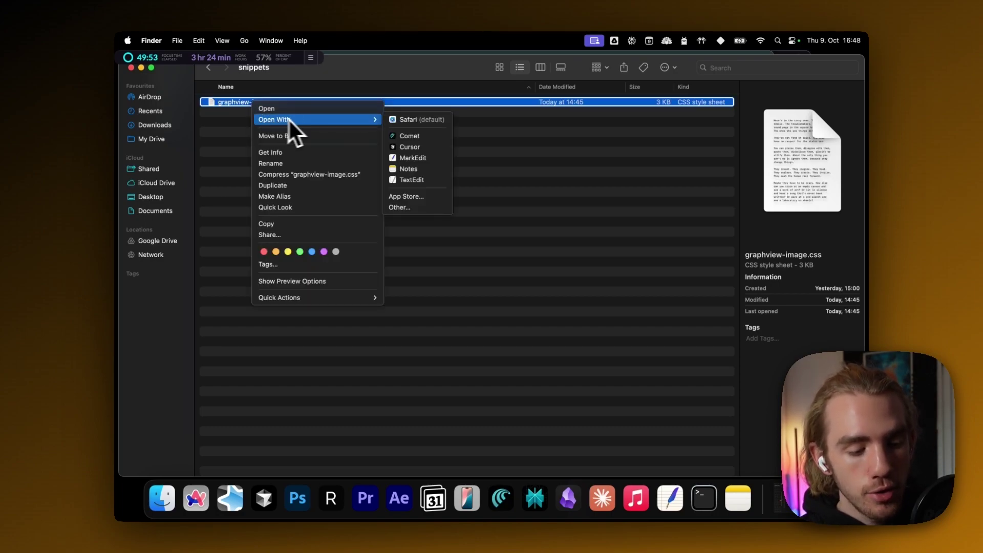
Open graphview-image.css in Cursor, inspect the --graph-bg-image-url line, and copy the pillars image address.
left_click(416, 149)
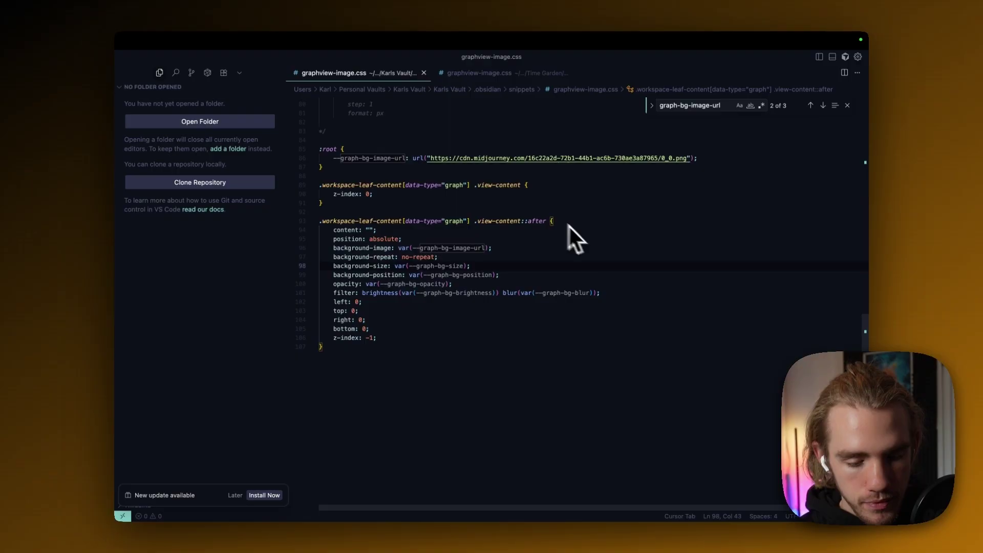
mouse_move(865, 333)
left_mouse_down()
mouse_move(846, 94)
mouse_move(870, 359)
mouse_move(867, 335)
left_mouse_up()
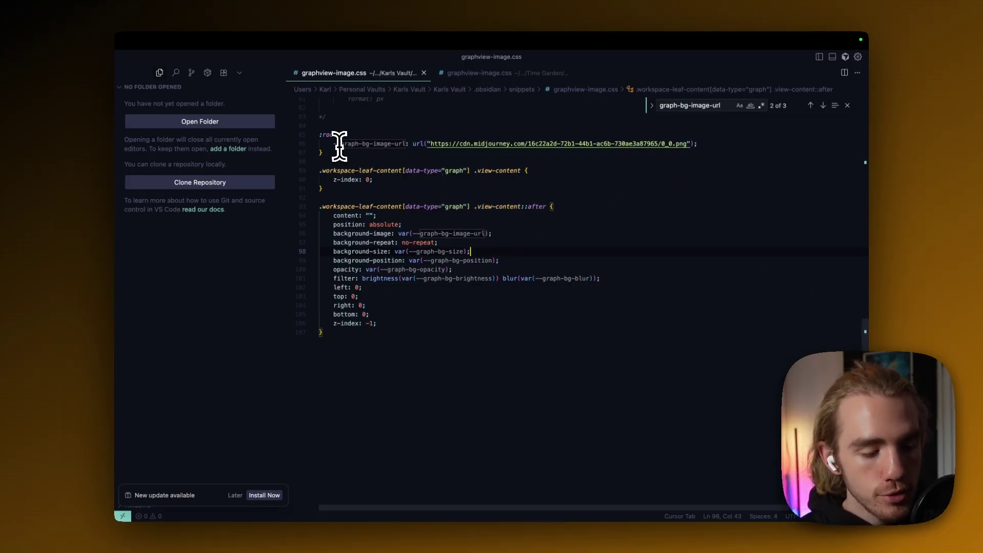
left_click_drag(321, 138, 708, 147)
left_click(429, 153)
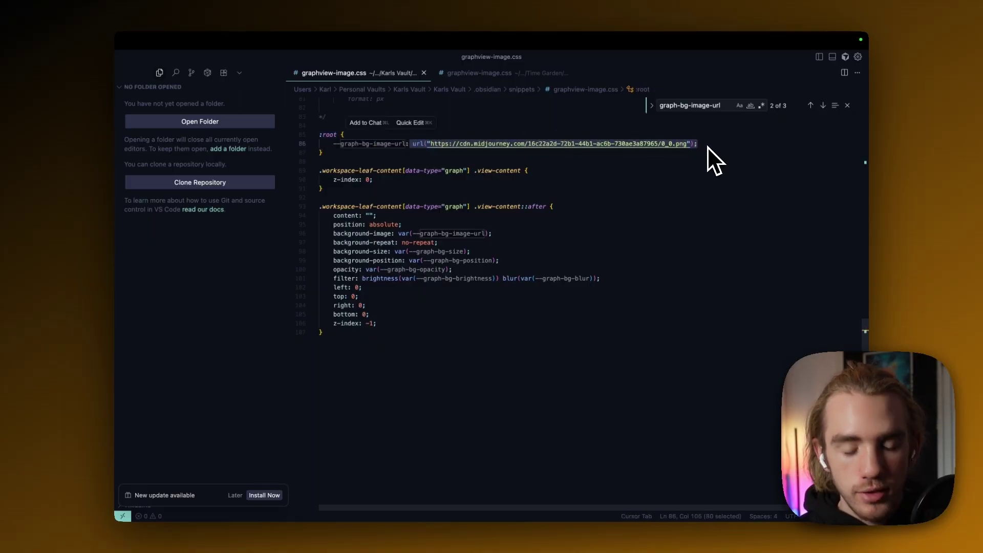
left_click(470, 161)
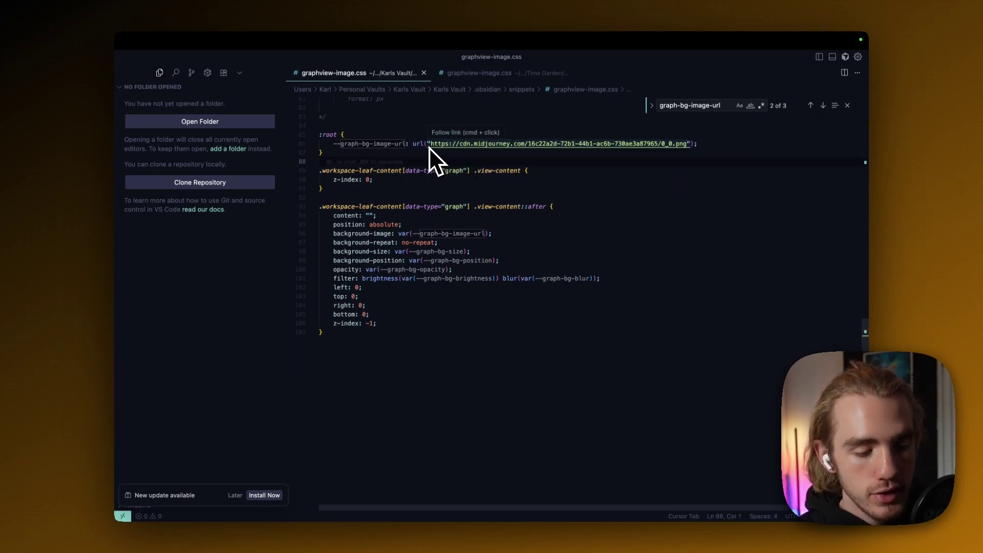
left_click_drag(429, 145, 689, 158)
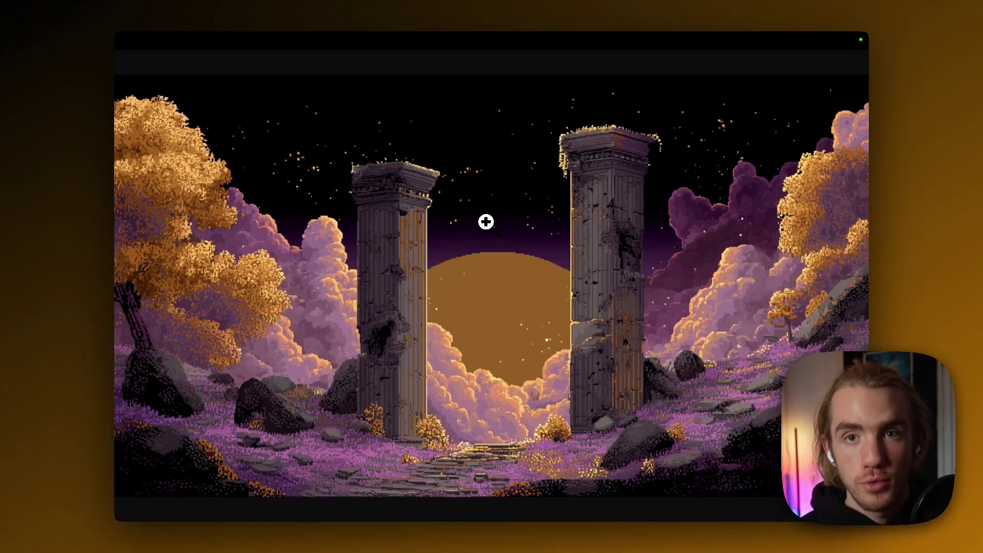
right_click(486, 222)
left_click(530, 275)
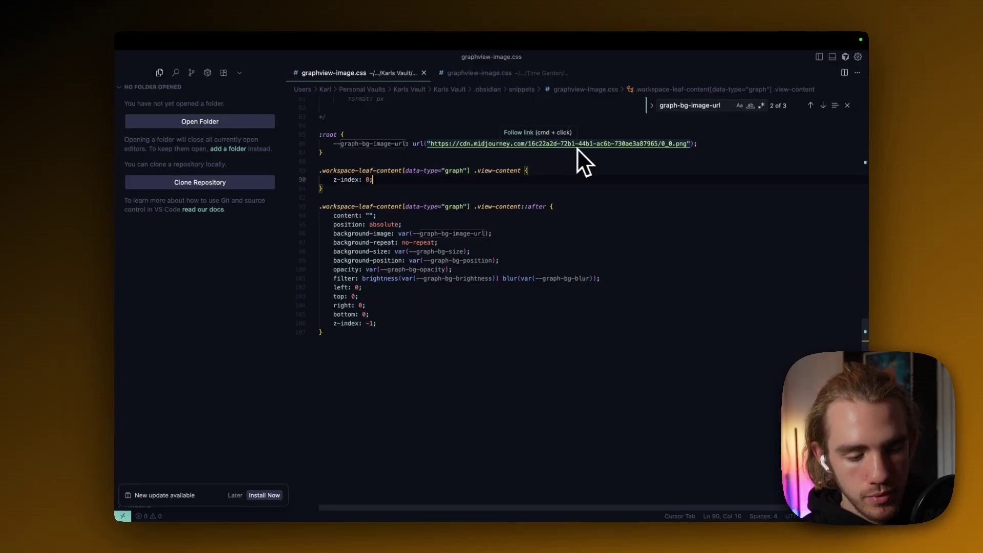
Swap the old URL on line 86 of the CSS snippet for the pixel-art pillars image address.
key("super+v")
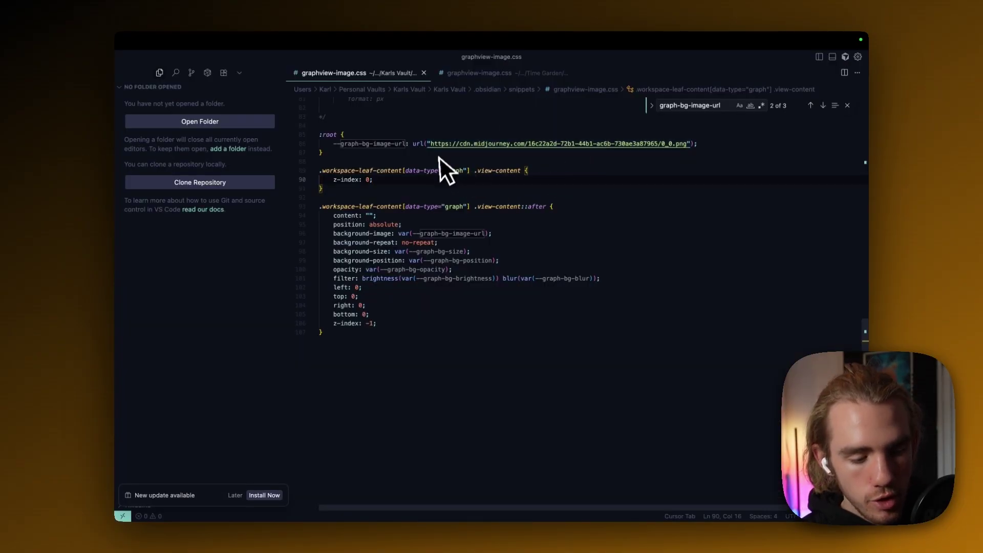
left_click_drag(432, 147, 674, 146)
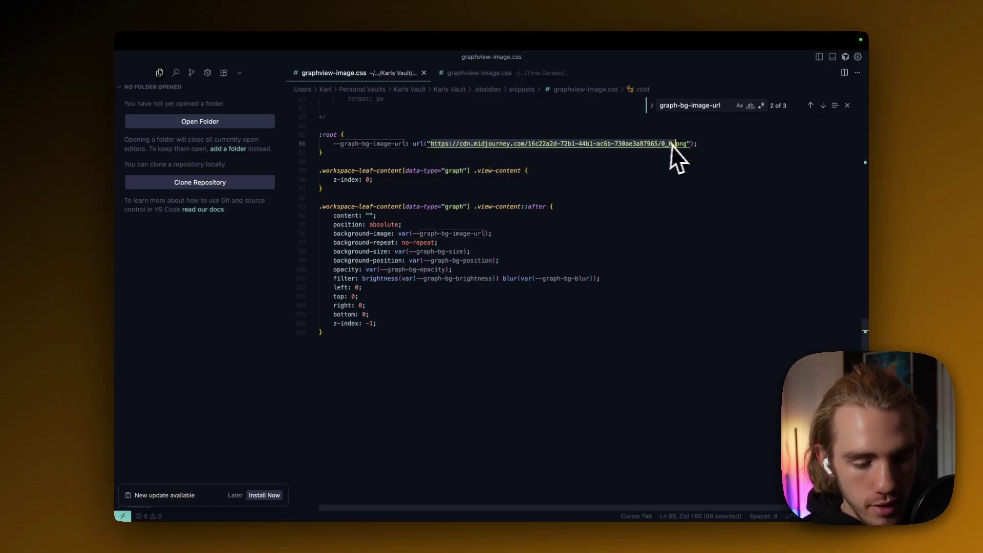
key("BackSpace")
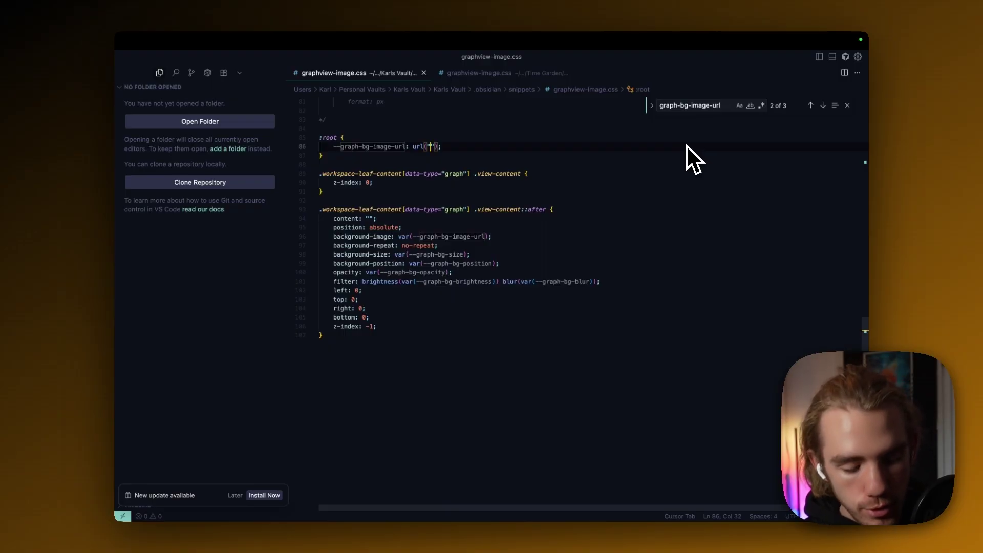
key("super+v")
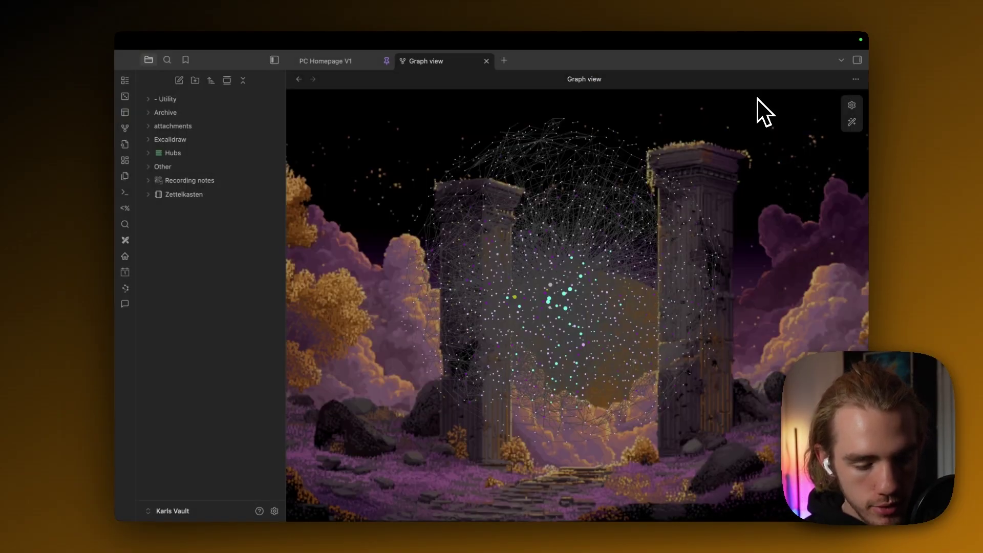
In Style Settings' Graph View Background, raise brightness slightly, lower opacity, and set blur to 10 pixels.
left_click_drag(763, 225, 684, 237)
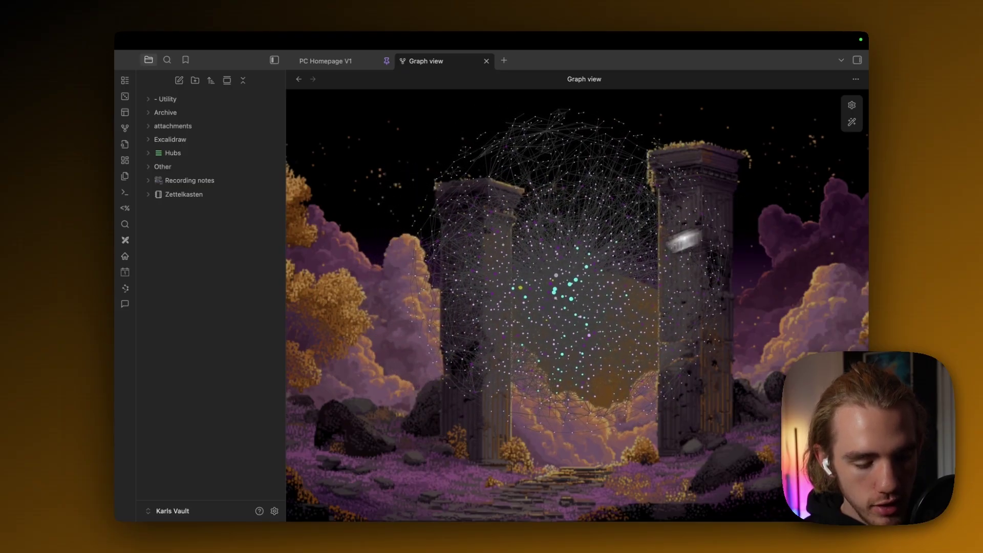
left_click(275, 511)
scroll(277, 420, "down", 5)
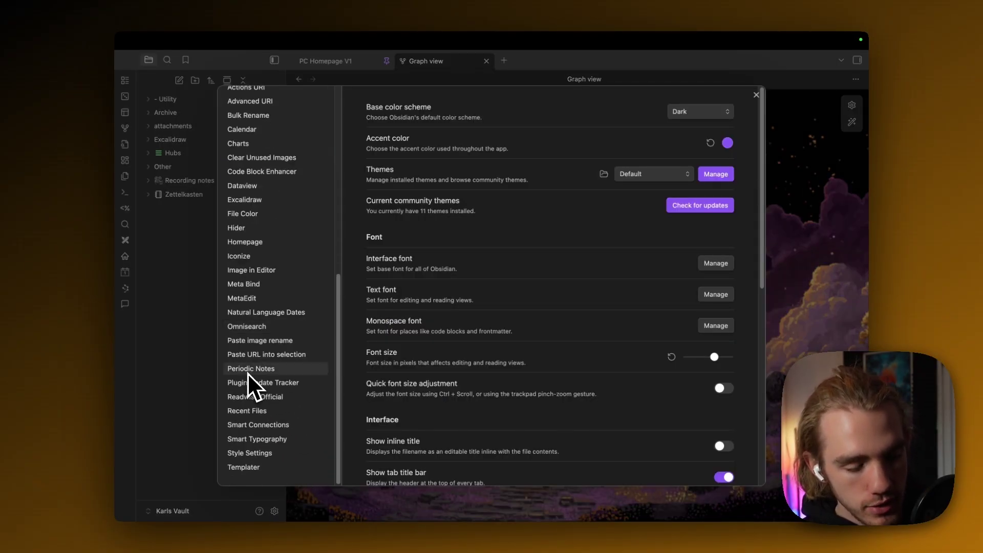
left_click(252, 454)
left_click(425, 194)
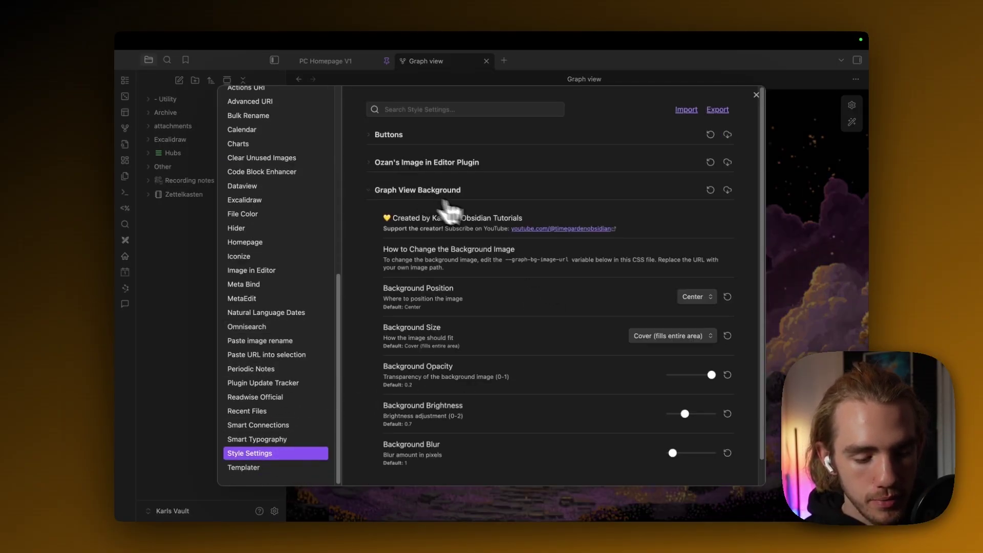
scroll(451, 210, "down", 1)
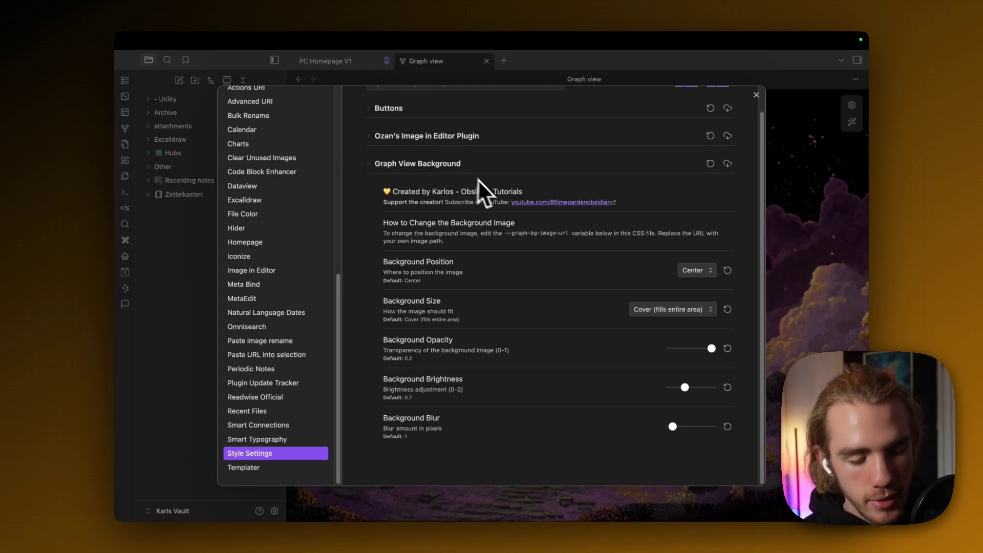
left_click(691, 388)
left_click_drag(710, 349, 693, 349)
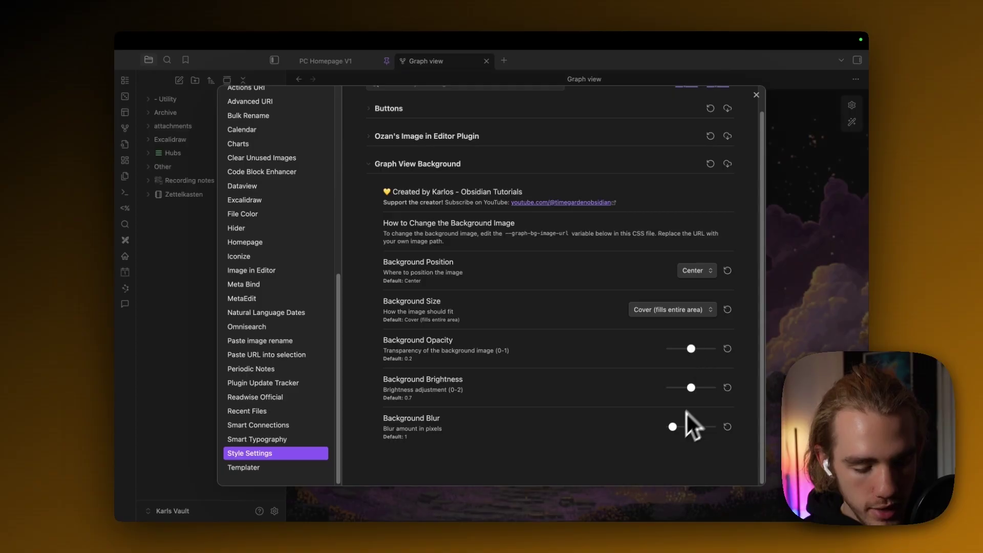
left_click(691, 427)
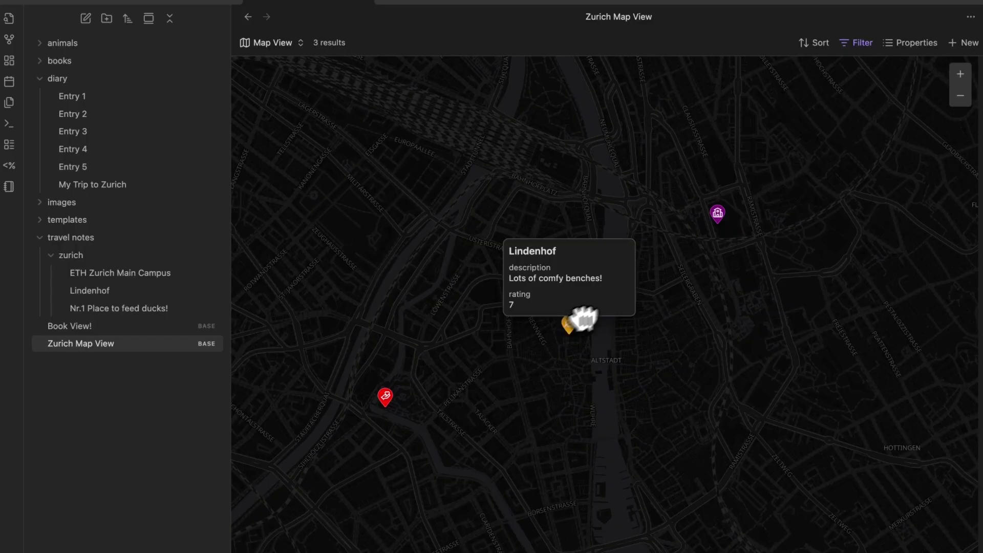
Bring up the Zurich Map View base with its three pins on the central Zurich street map.
mouse_move(720, 220)
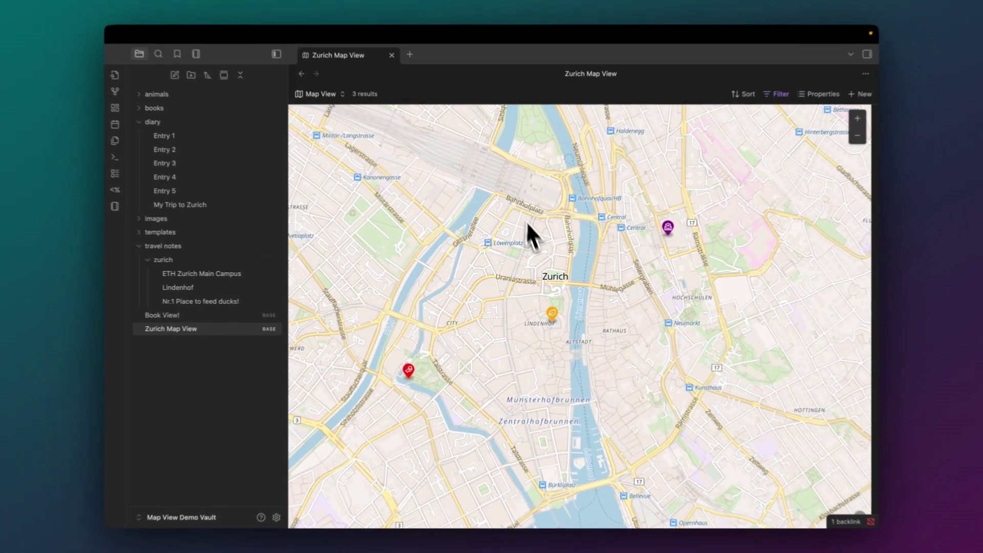